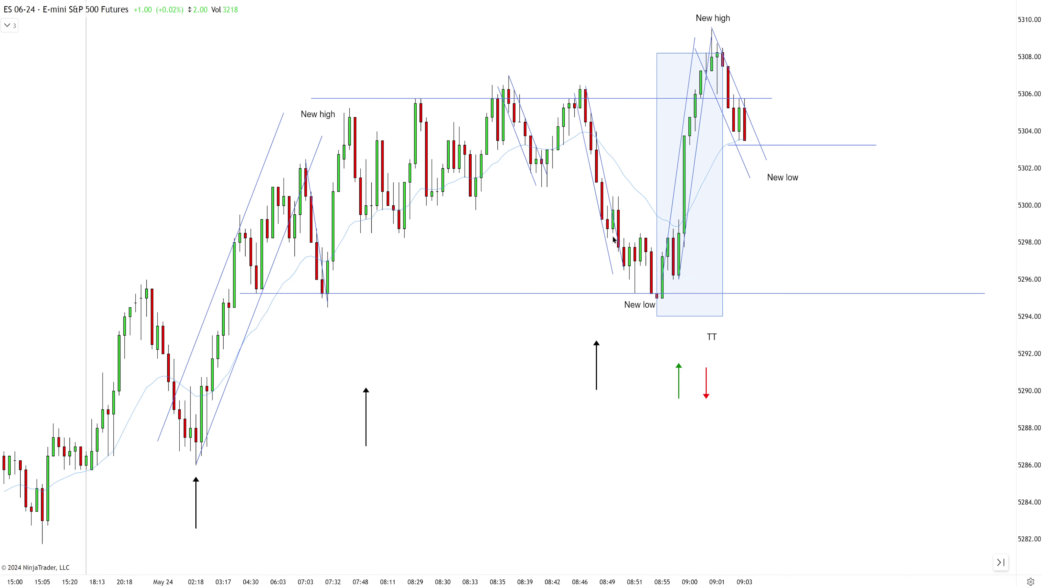
Zoom in horizontally so the ES 06-24 bars from 02:08 to 09:15 fill the panel.
scroll(800, 216, up, 1)
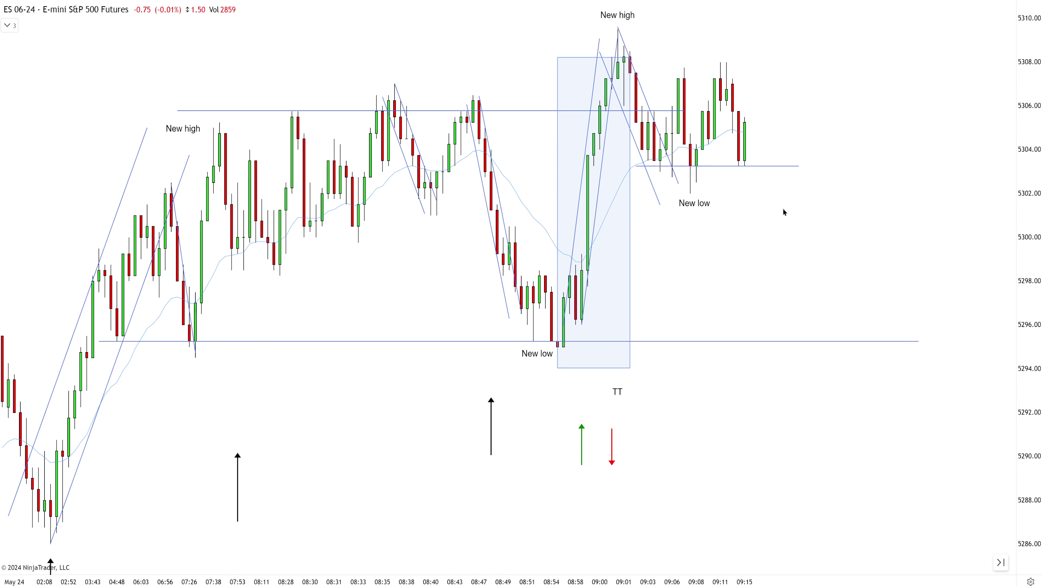
Draw an upward arrow to the 09:15 low and set the TT label just below it.
drag(615, 393, 742, 202)
drag(745, 217, 745, 179)
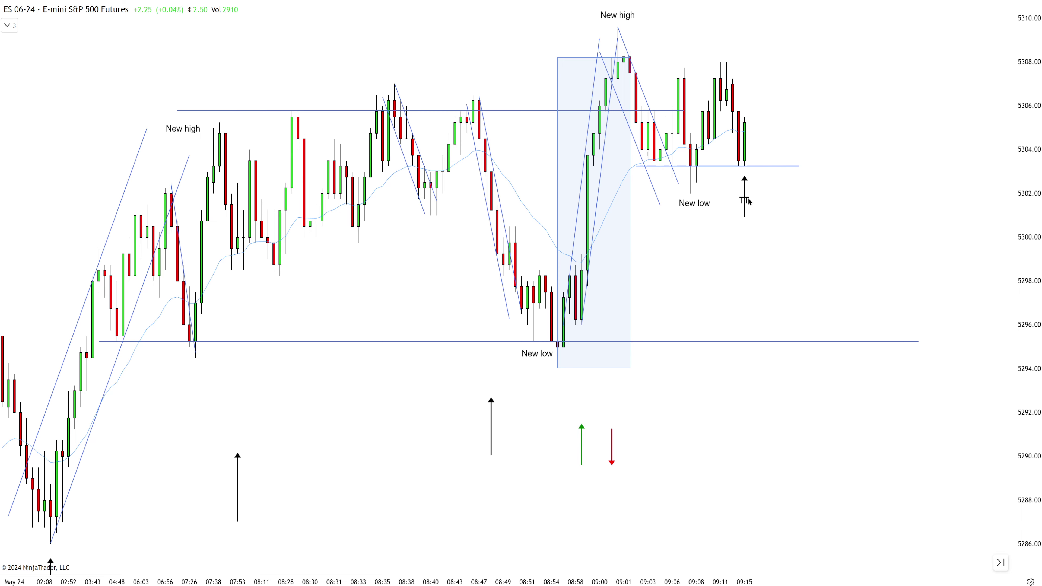
drag(744, 200, 739, 226)
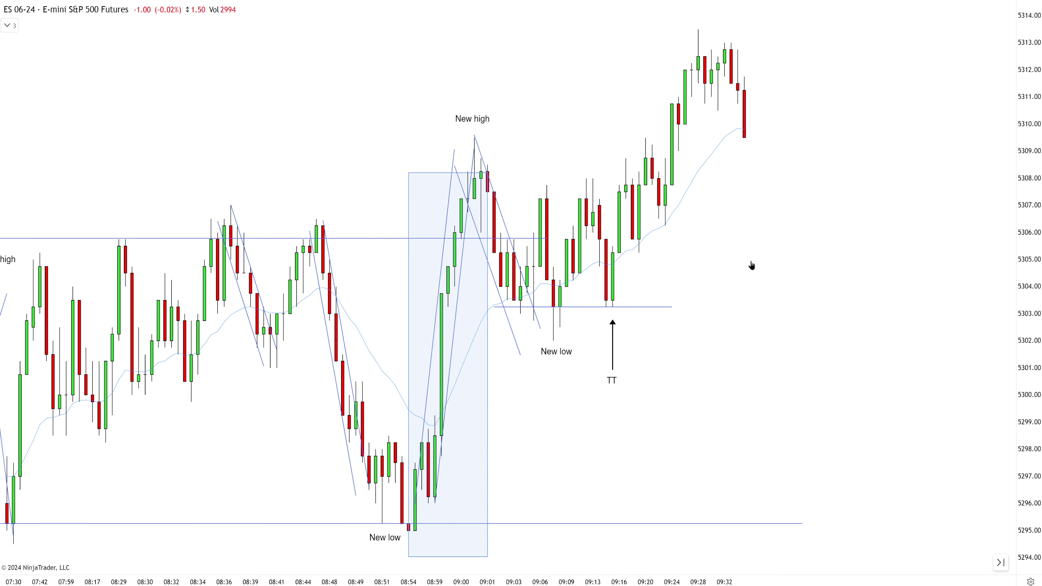
Zoom out horizontally until the time axis starts around 14:17.
scroll(751, 261, down, 5)
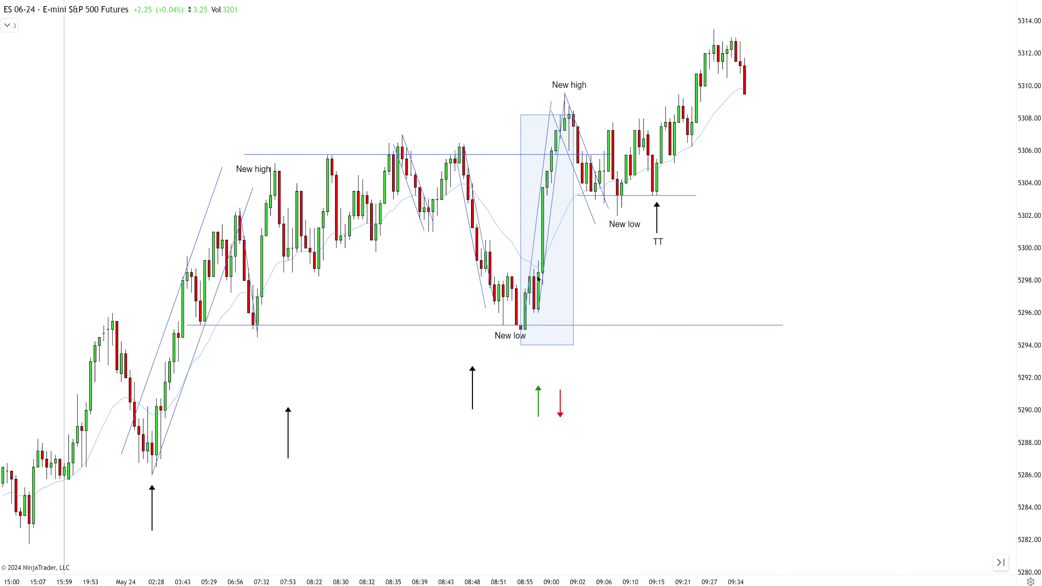
scroll(473, 369, down, 3)
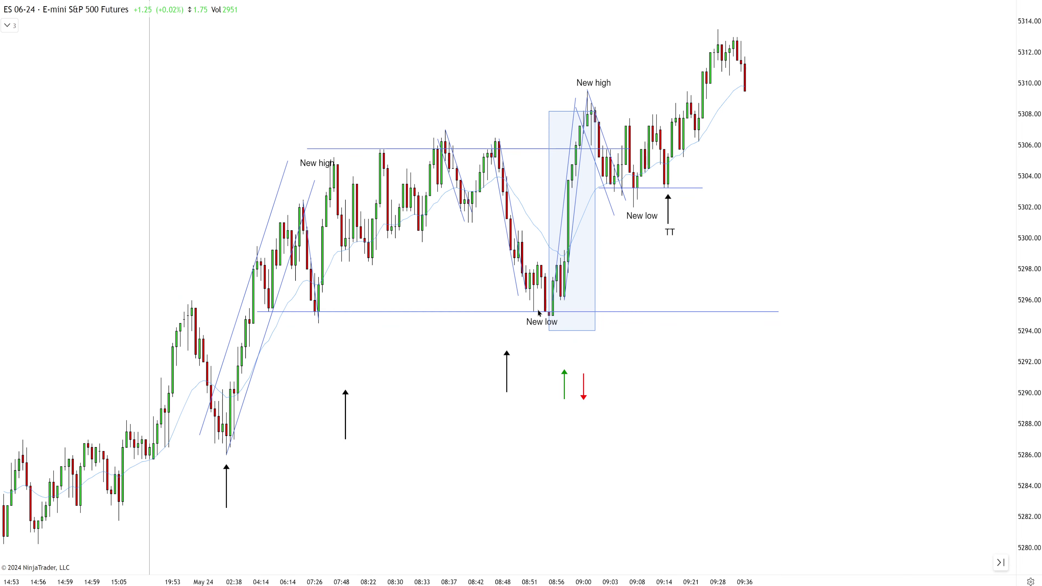
scroll(473, 369, down, 1)
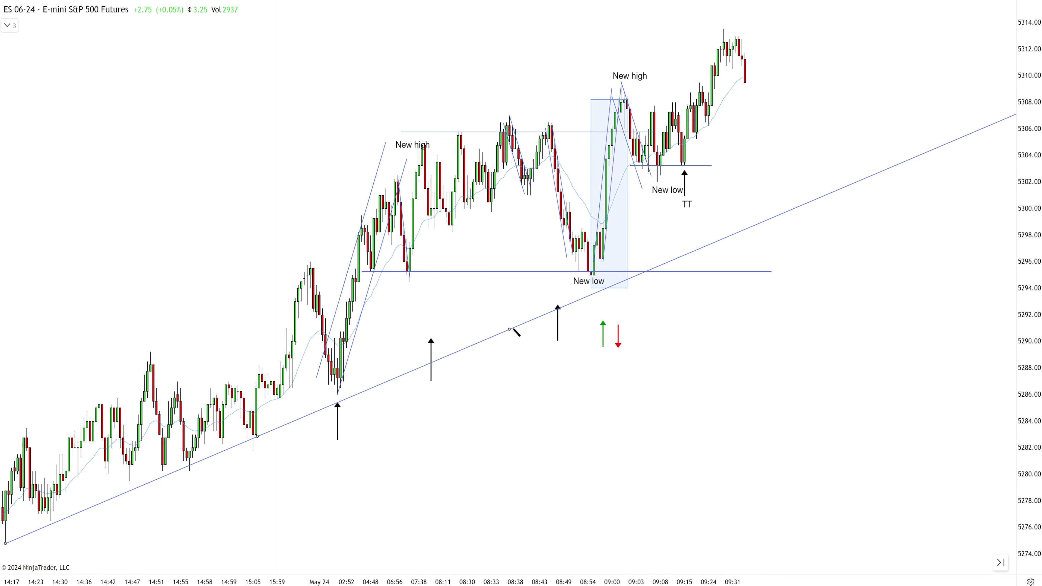
Draw a rising trend channel from the prior-afternoon low, with the parallel line above the highs.
click(527, 296)
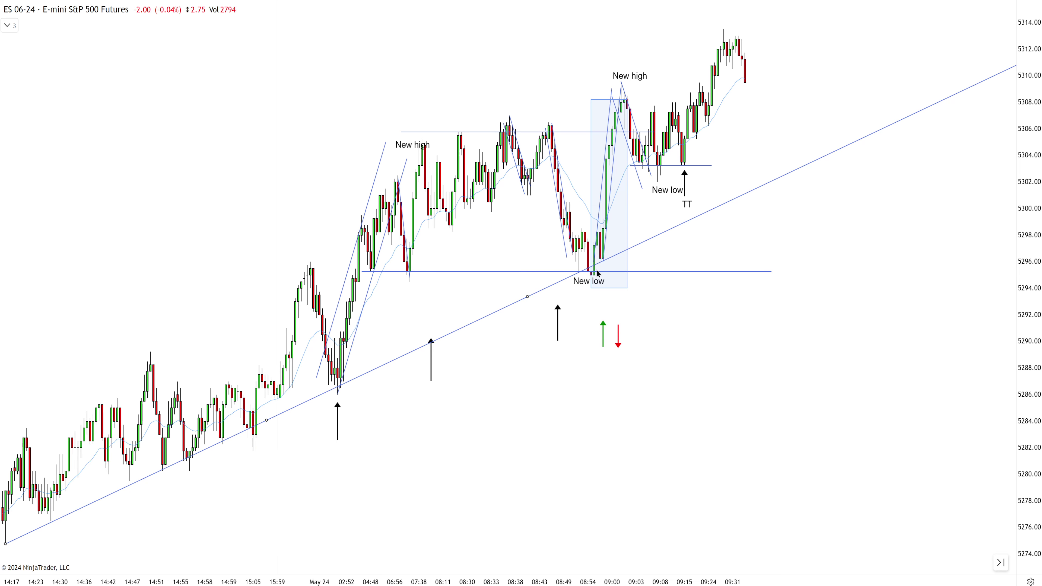
drag(527, 296, 463, 124)
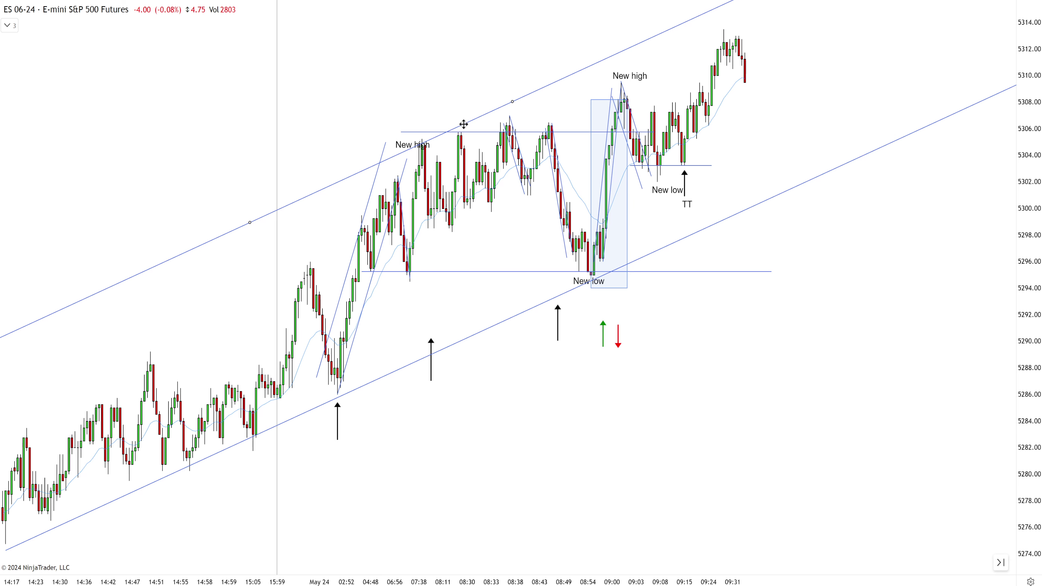
scroll(721, 183, up, 3)
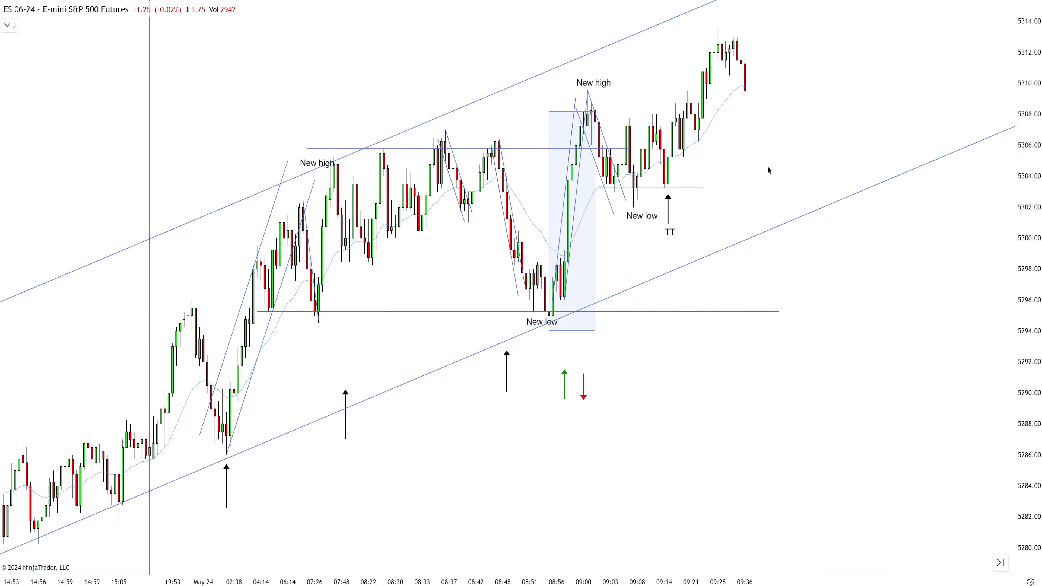
scroll(767, 167, up, 1)
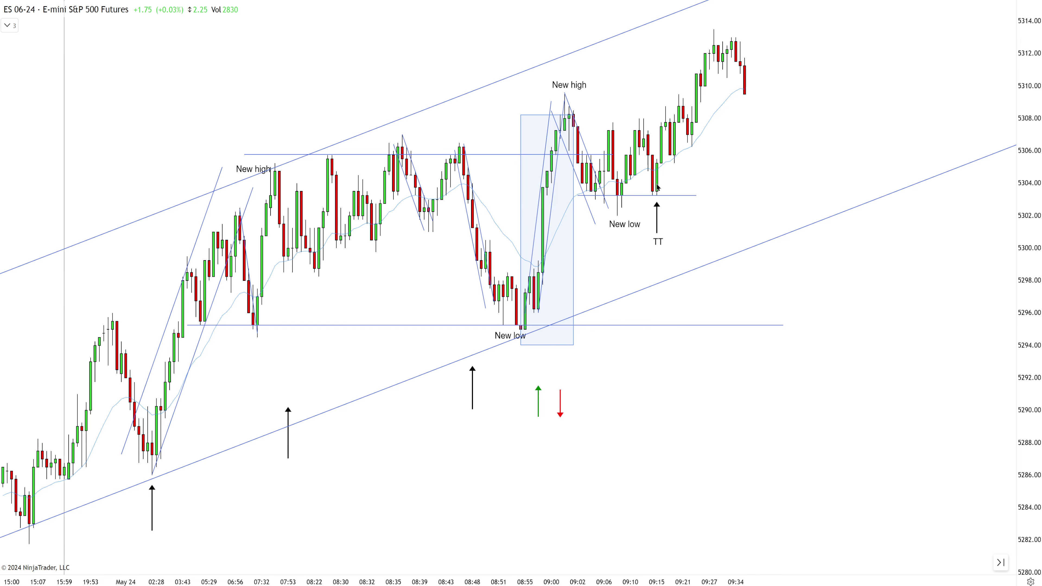
Draw a small falling channel from the recent top after 09:27.
scroll(697, 177, up, 1)
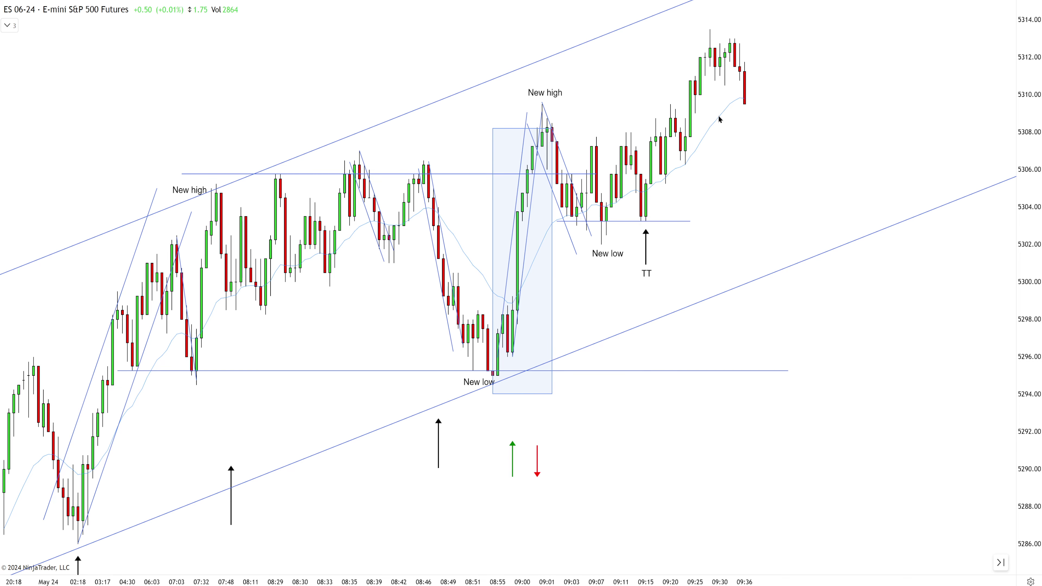
scroll(858, 102, up, 3)
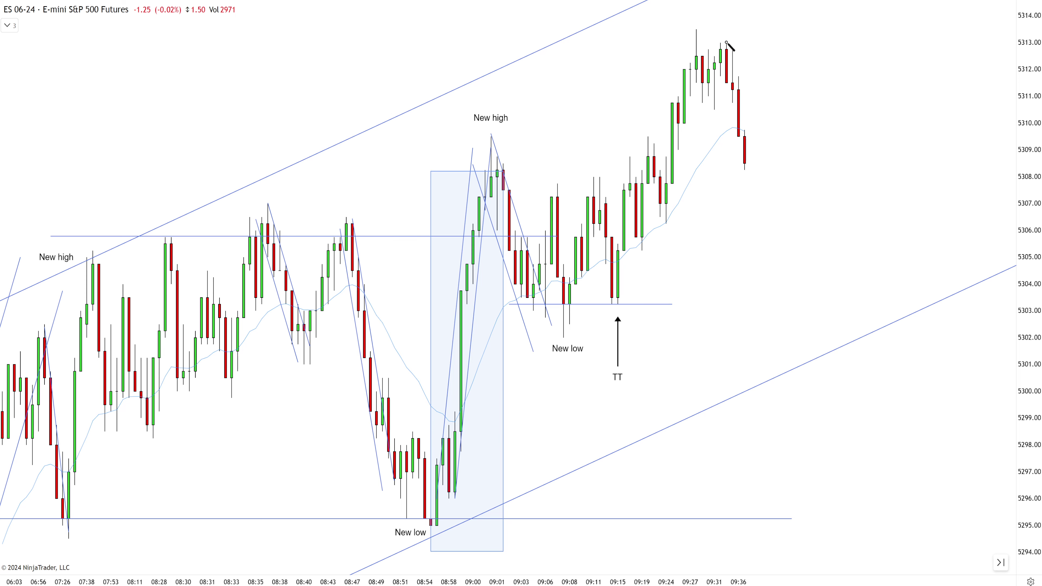
drag(726, 42, 768, 181)
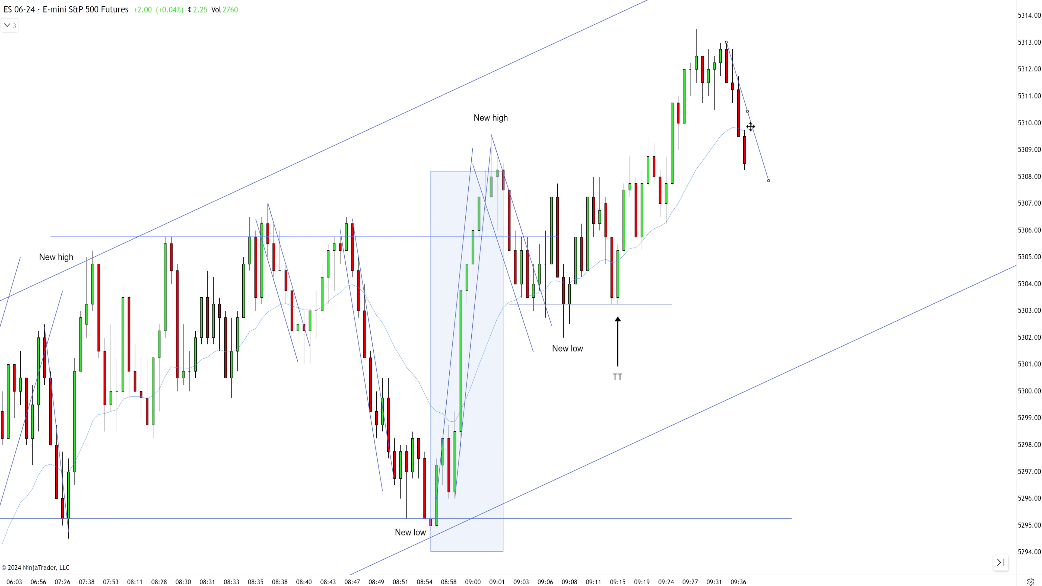
drag(751, 133, 741, 152)
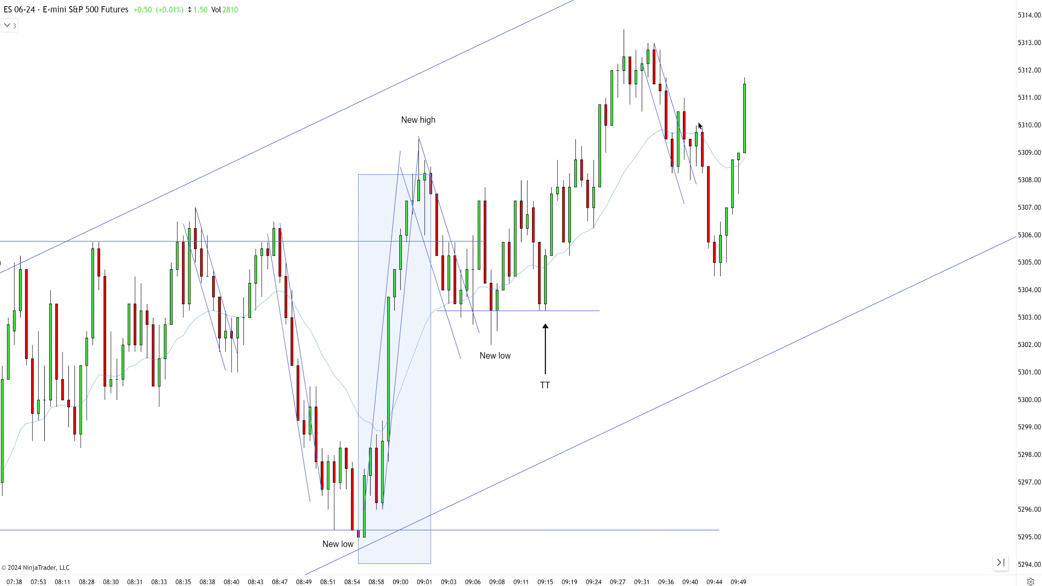
Copy the New low label under the latest low and add a black down arrow from the 09:27 high.
click(506, 357)
drag(505, 357, 684, 255)
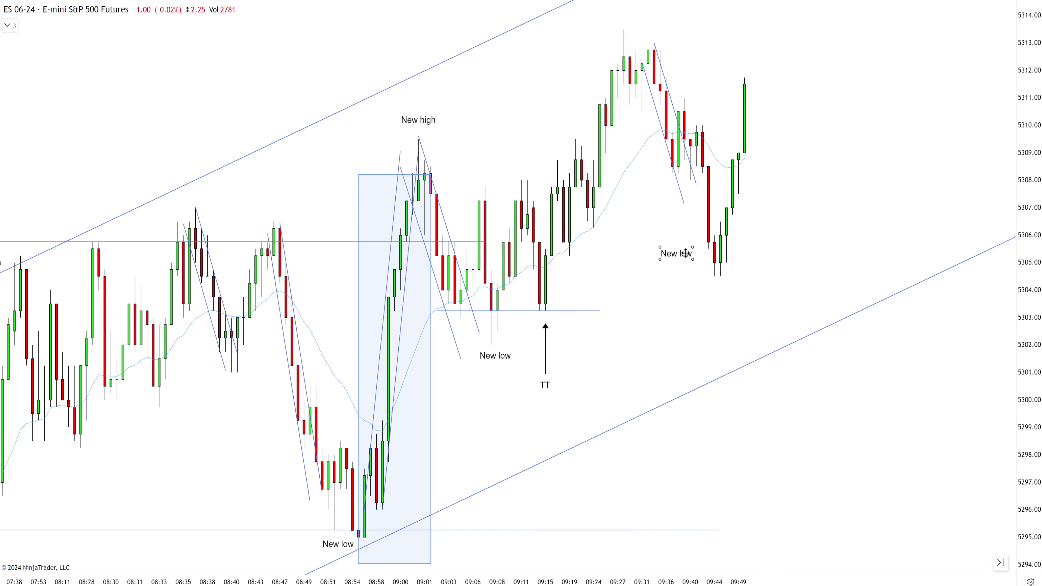
mouse_move(623, 29)
mouse_down()
mouse_move(672, 181)
mouse_move(730, 228)
mouse_move(724, 248)
mouse_up()
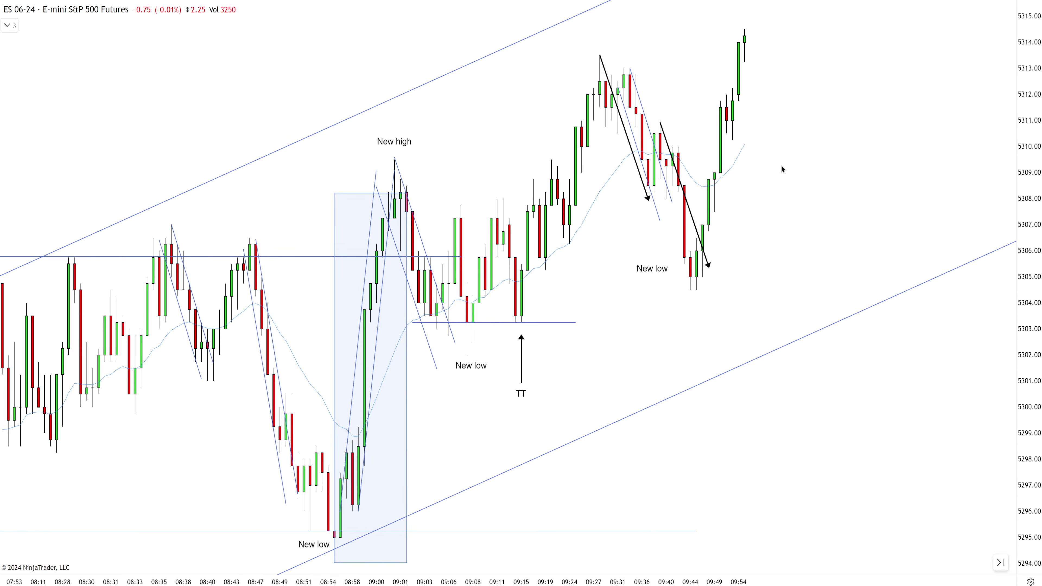
Add an HL text label beside the higher low after the pullback.
click(733, 150)
text(HL)
click(753, 163)
drag(742, 156, 738, 147)
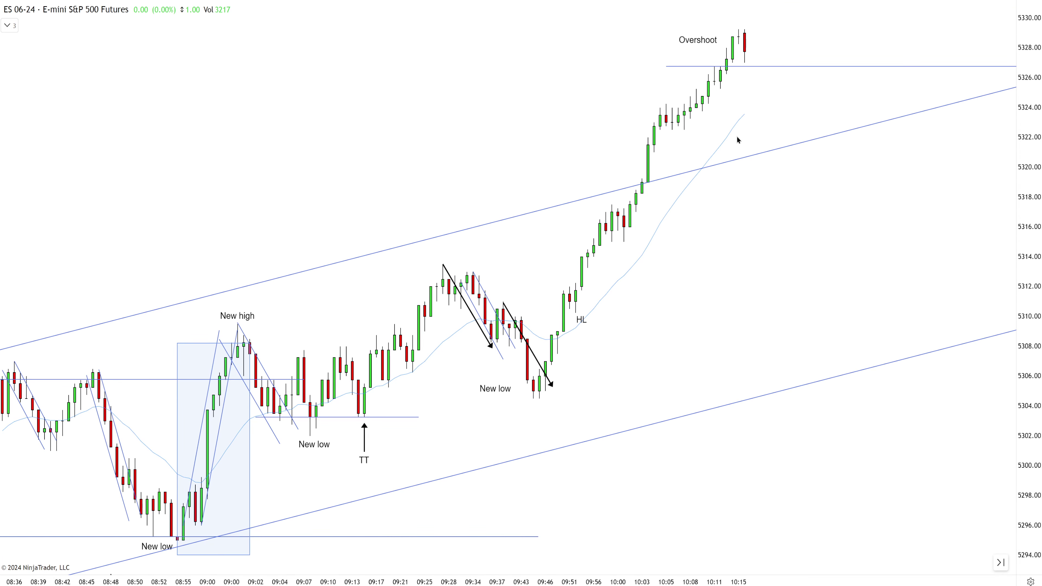
scroll(736, 135, down, 3)
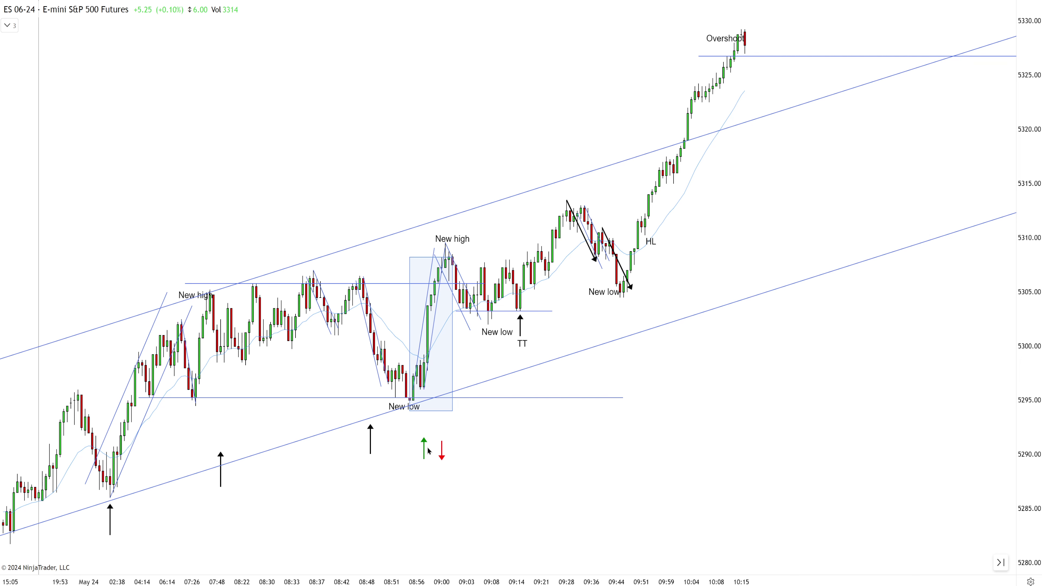
Move the green up arrow and red down arrow side by side beside the late rally.
mouse_move(428, 449)
mouse_down()
mouse_move(552, 376)
mouse_move(723, 237)
mouse_up()
mouse_move(444, 454)
mouse_down()
mouse_move(613, 373)
mouse_move(733, 236)
mouse_up()
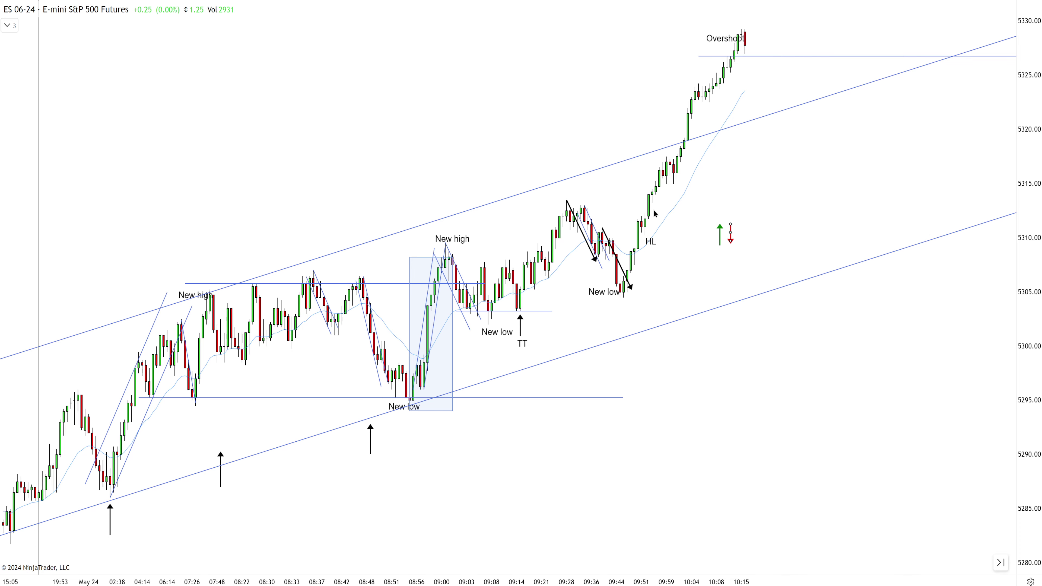
scroll(694, 123, up, 2)
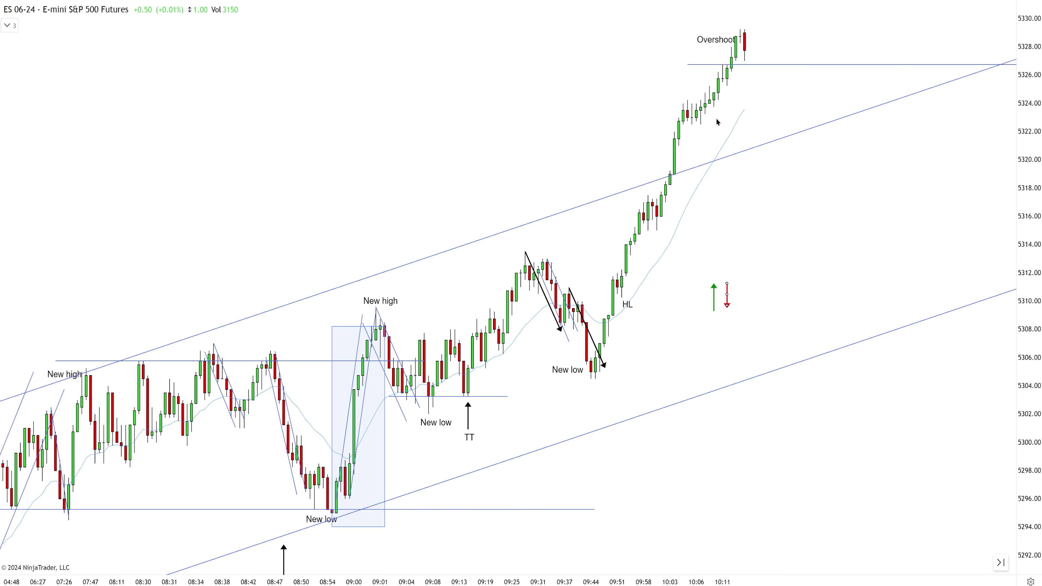
scroll(718, 121, up, 1)
scroll(817, 110, up, 1)
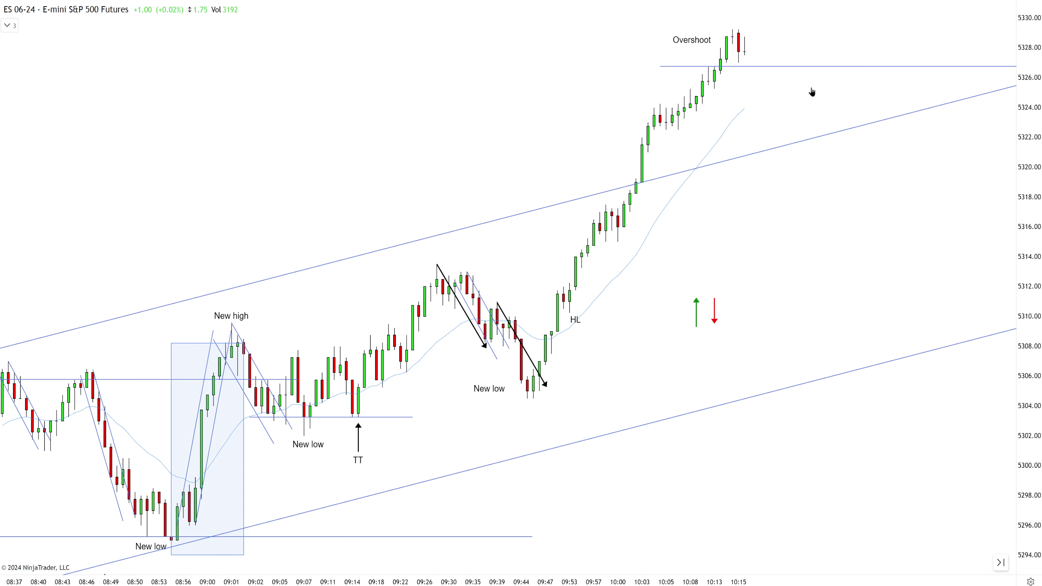
click(831, 97)
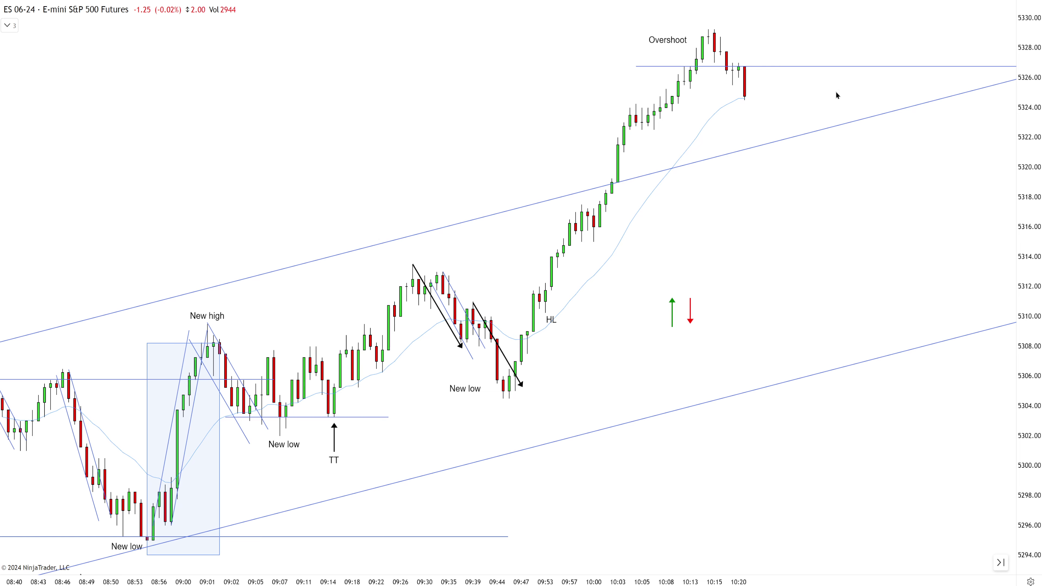
Draw a small falling channel from the 10:15 high.
scroll(826, 90, up, 1)
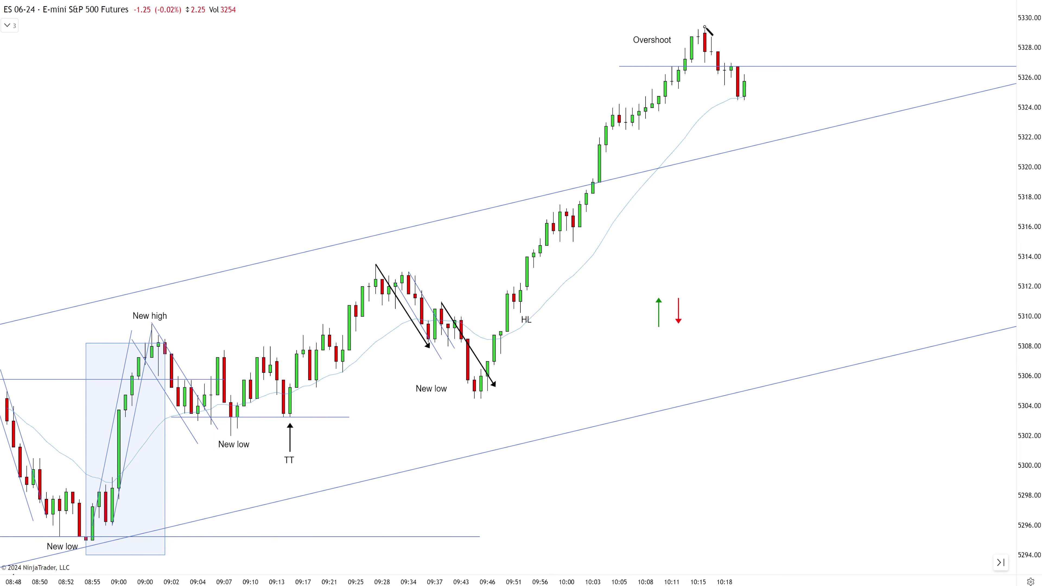
drag(705, 27, 790, 129)
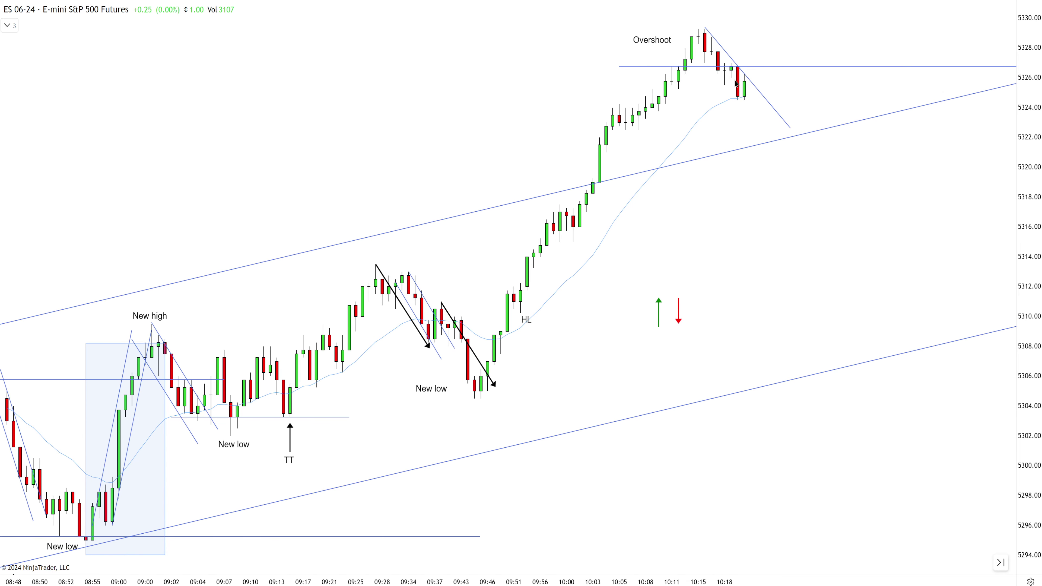
drag(754, 88, 748, 108)
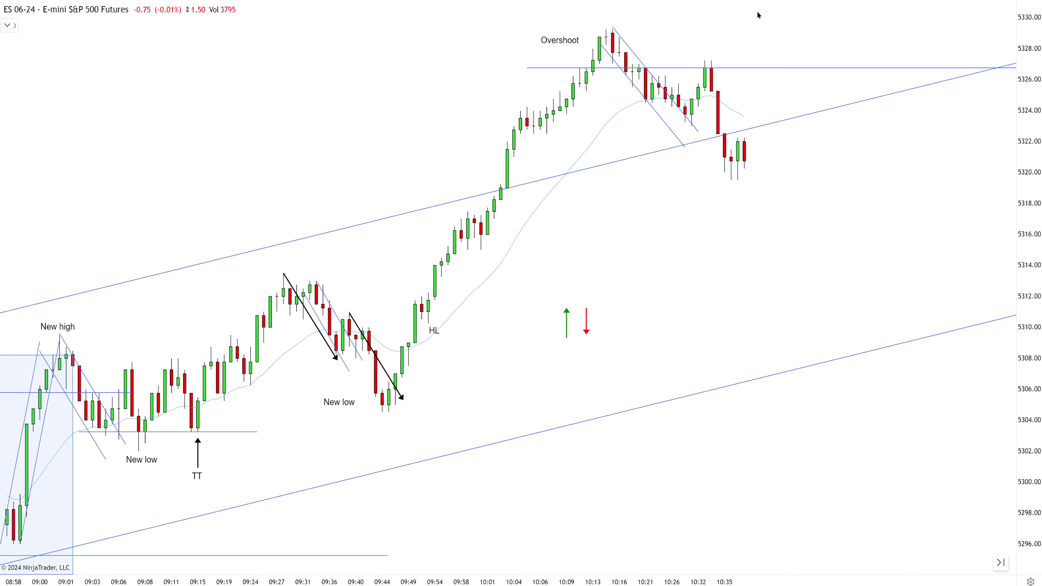
Draw a falling line from the 10:32 high and copy the horizontal line down to 5317.25.
drag(712, 61, 737, 178)
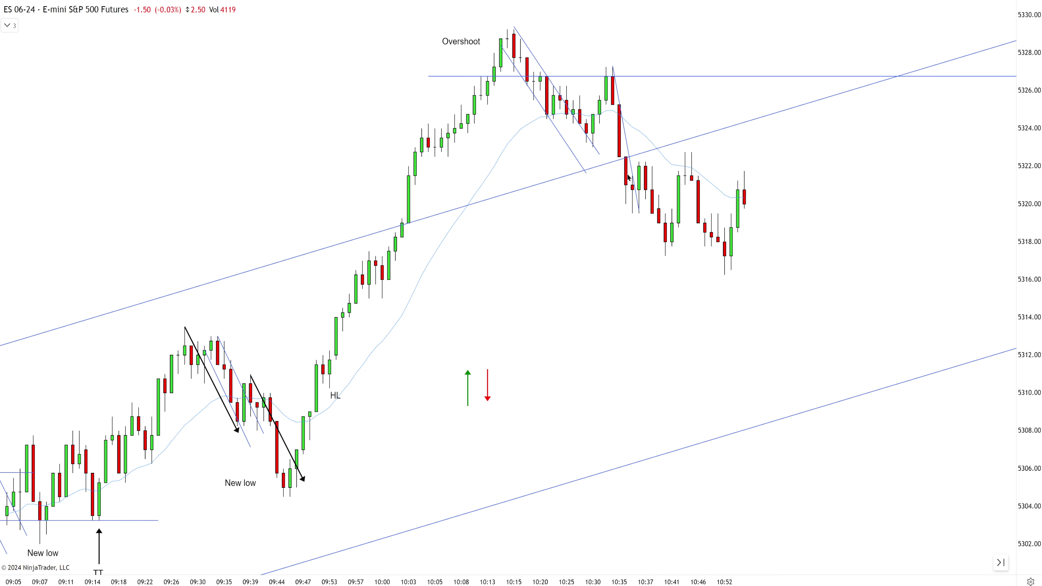
click(700, 77)
drag(685, 76, 649, 256)
Copy the HL label to the 10:50 higher low.
click(676, 318)
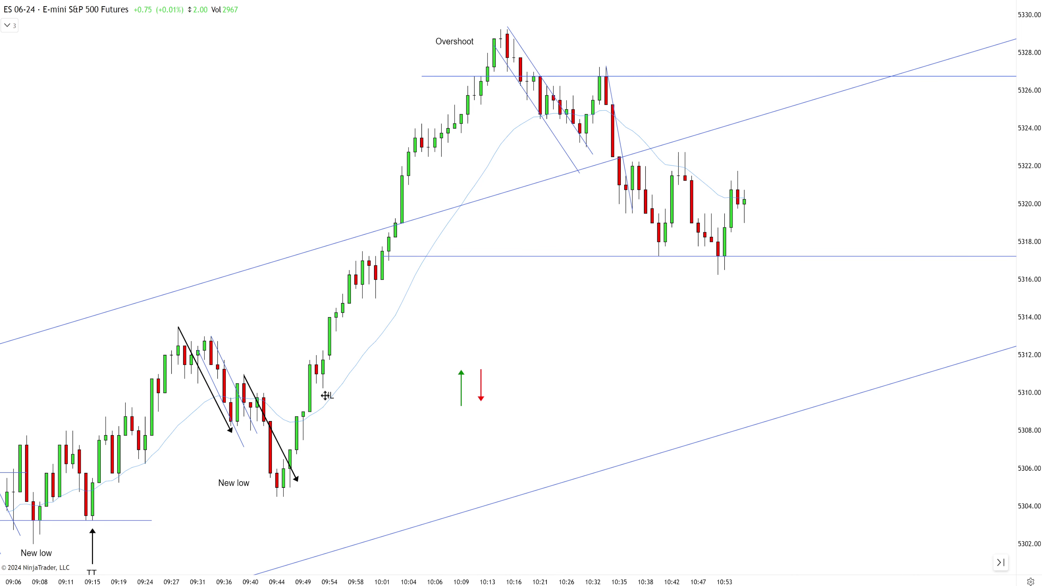
drag(326, 395, 740, 235)
click(766, 222)
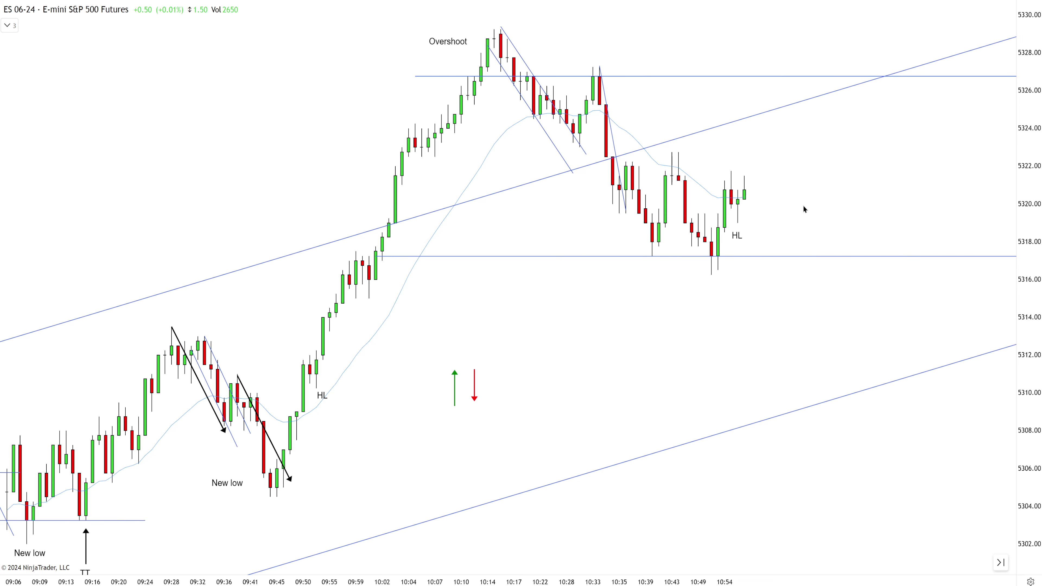
Draw a rising trend line from the 10:49 low along the bars that follow.
mouse_move(711, 276)
mouse_down()
mouse_move(774, 179)
mouse_move(776, 144)
mouse_up()
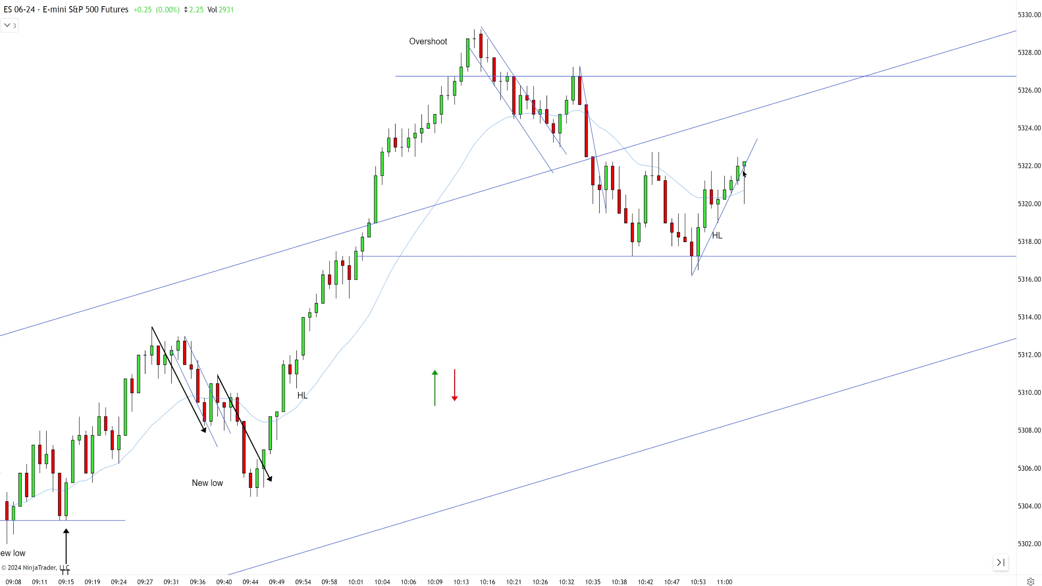
Place the green up-arrow under the last bar with an F2ES text label below it.
mouse_move(435, 390)
mouse_down()
mouse_move(701, 267)
mouse_move(744, 224)
mouse_up()
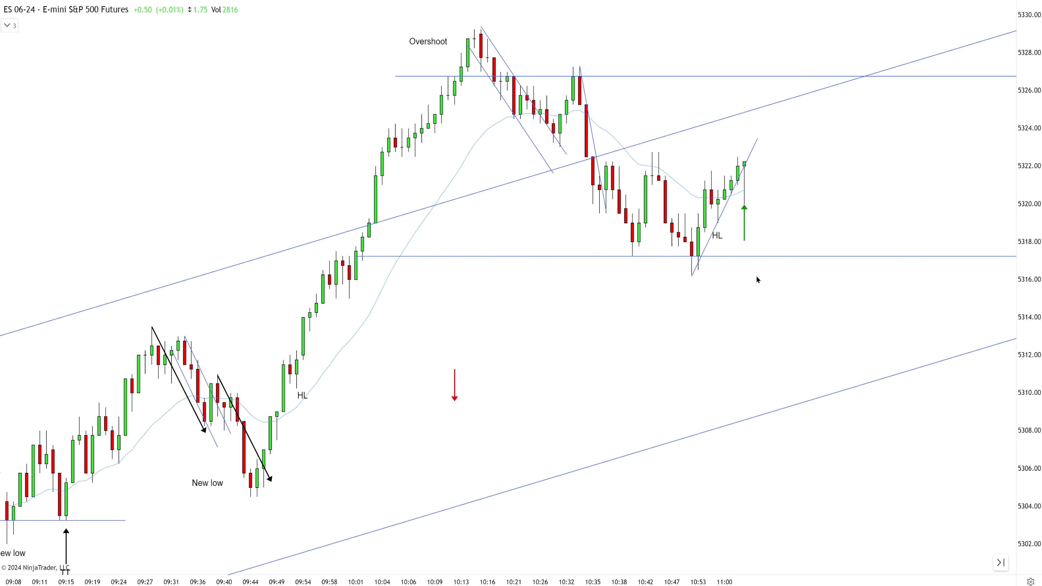
click(741, 251)
text(F)
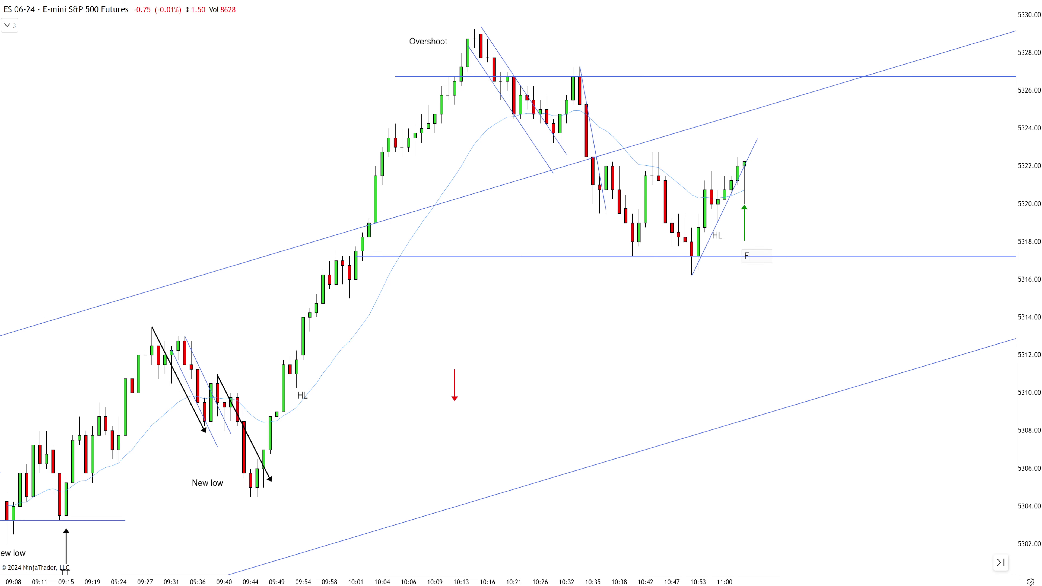
text(2ES)
click(628, 199)
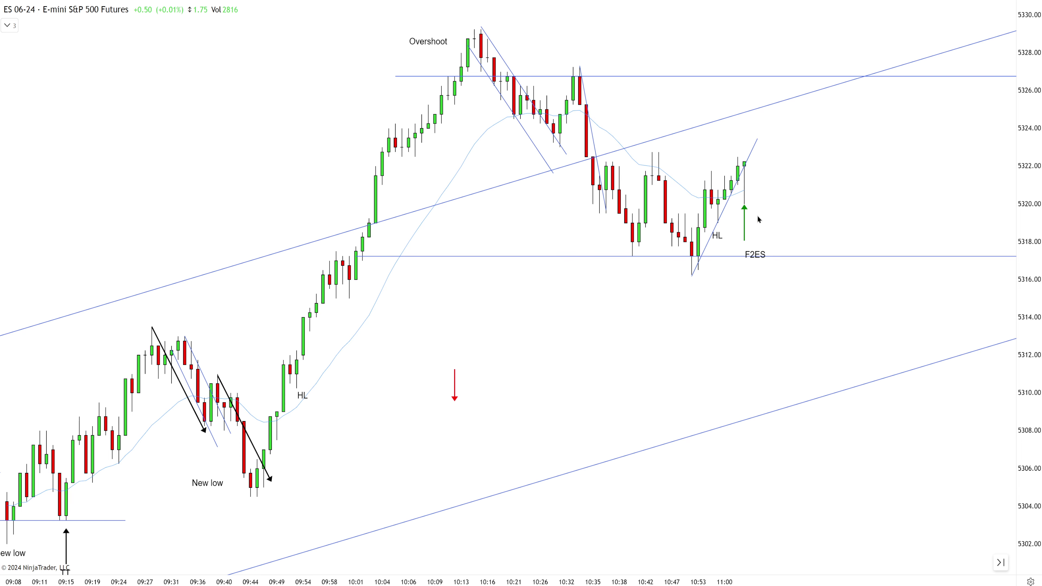
drag(749, 254, 742, 252)
click(781, 227)
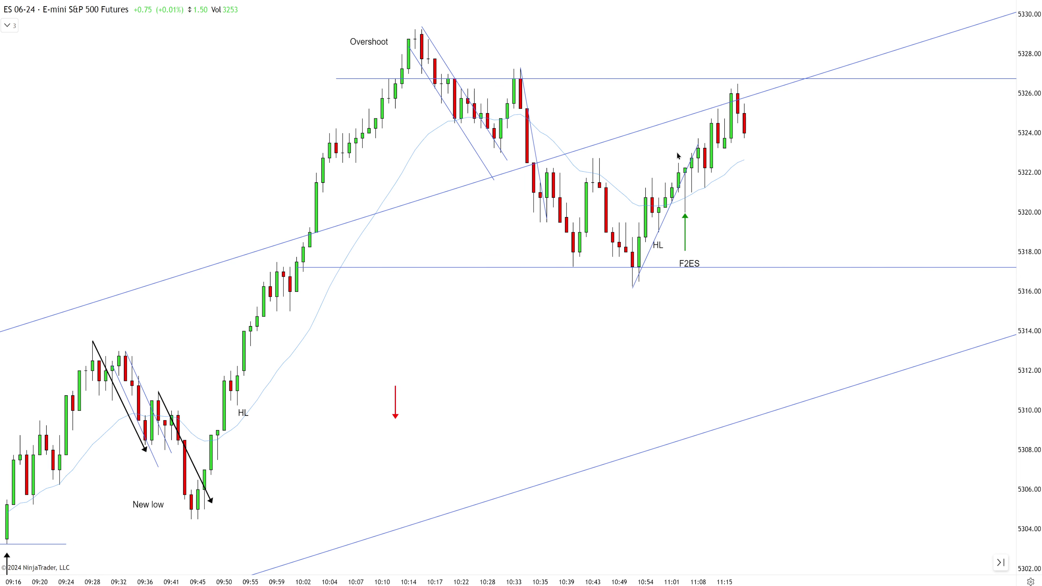
Replace the old upswing trend line with a rising channel of two parallel lines.
click(681, 180)
key(Delete)
click(645, 237)
click(776, 100)
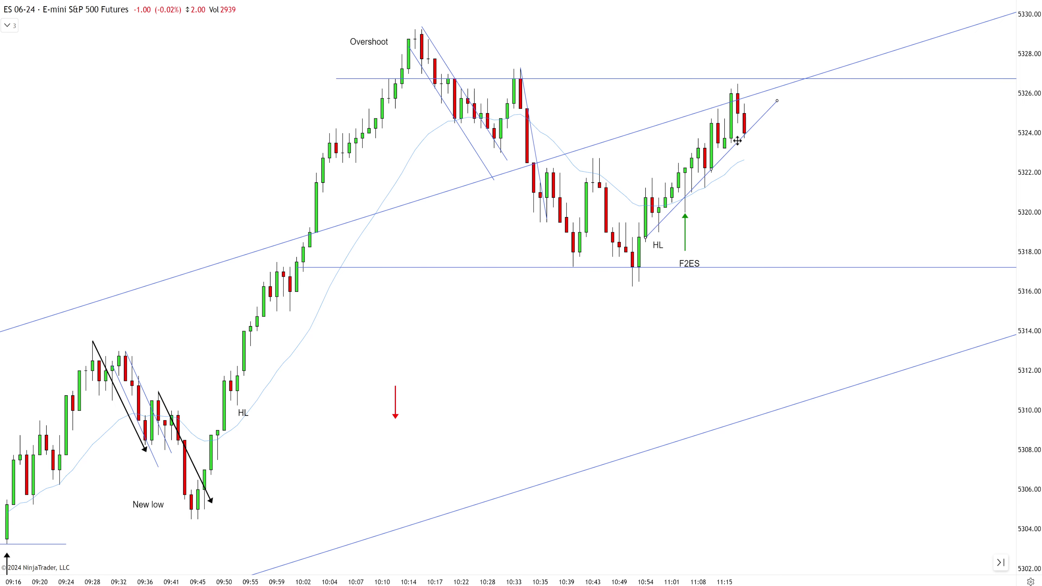
drag(738, 140, 725, 107)
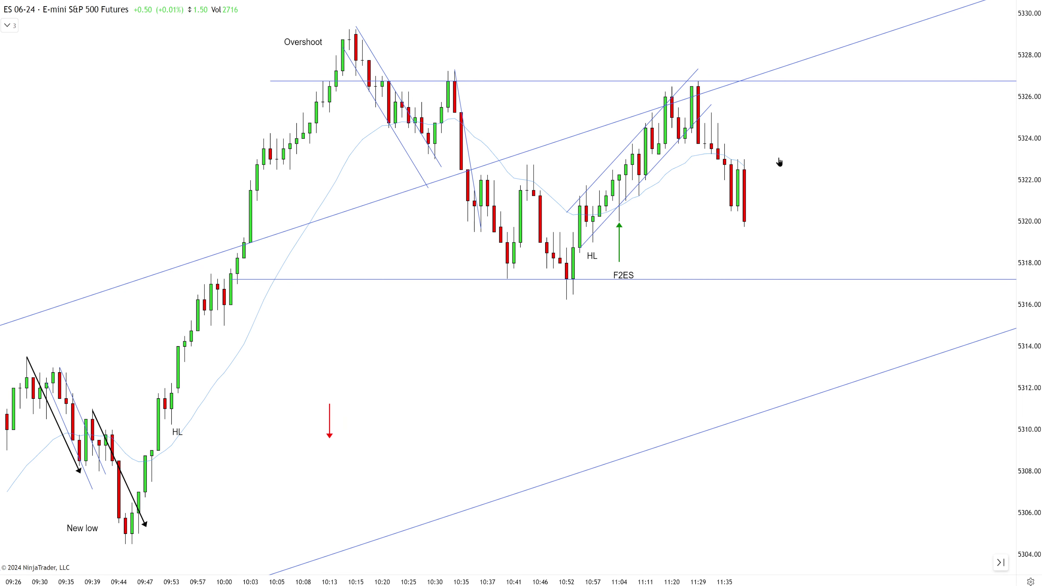
Draw a falling channel from the later peak with a parallel lower line.
drag(698, 124, 803, 238)
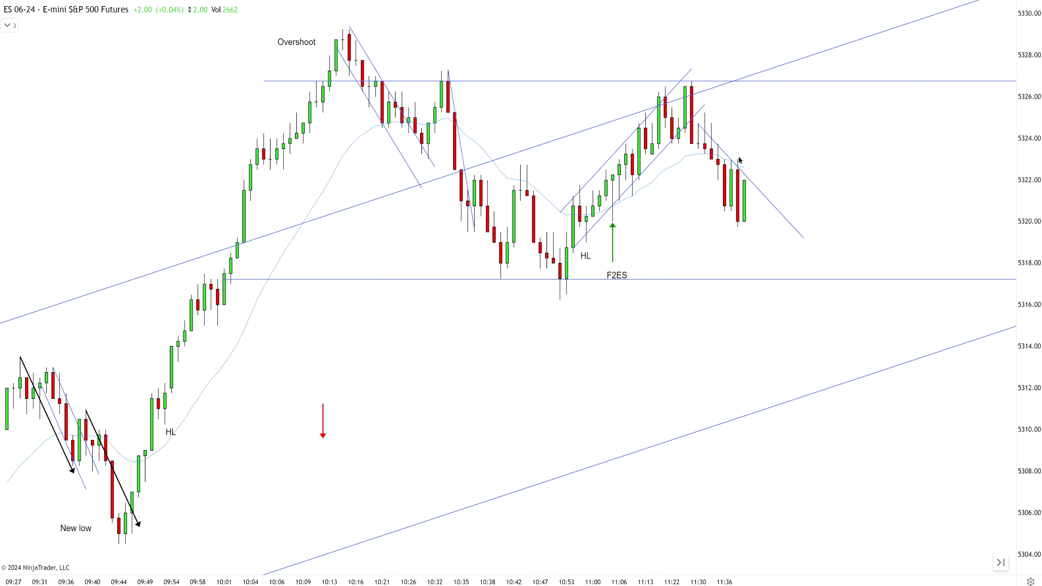
drag(740, 168, 721, 205)
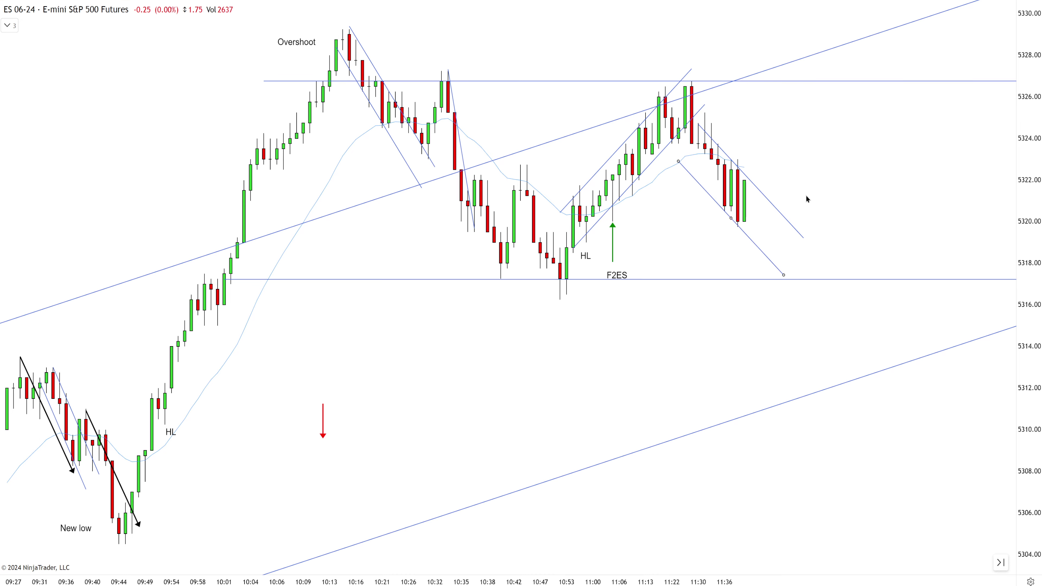
click(807, 199)
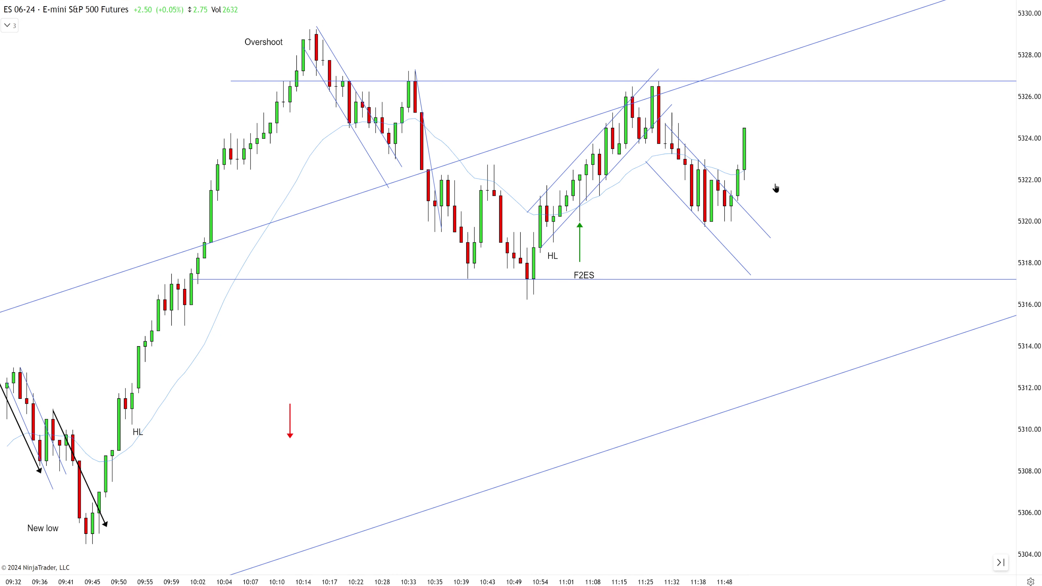
click(710, 235)
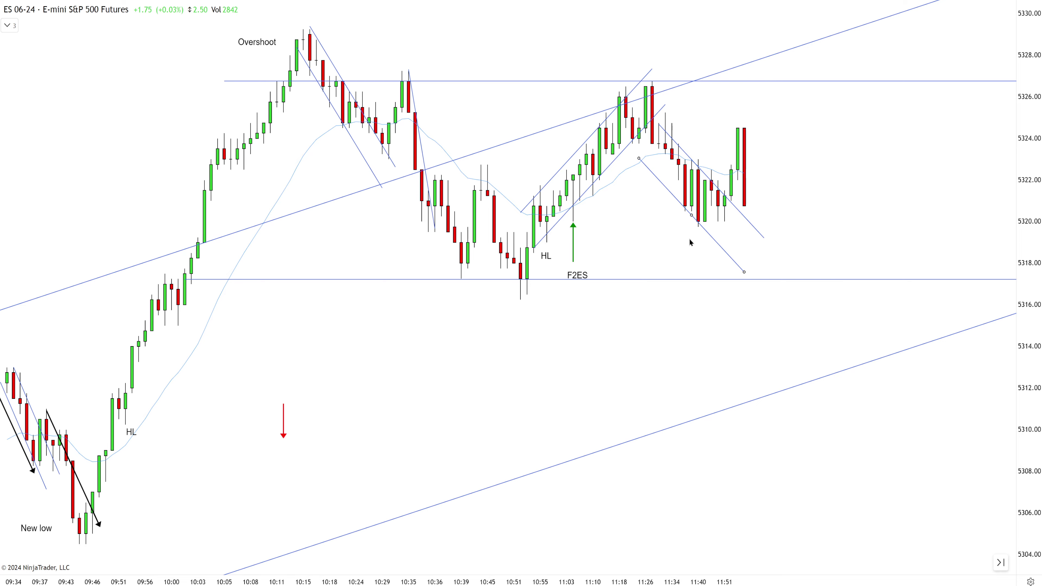
Copy the New high label onto the 11:22 peak near 5326.
scroll(675, 230, down, 4)
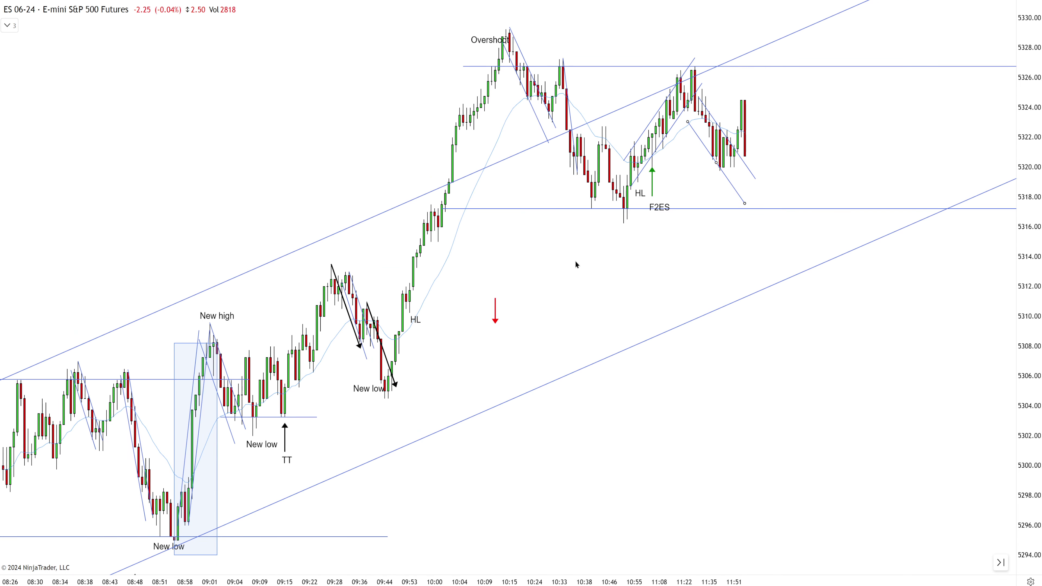
drag(230, 316, 700, 55)
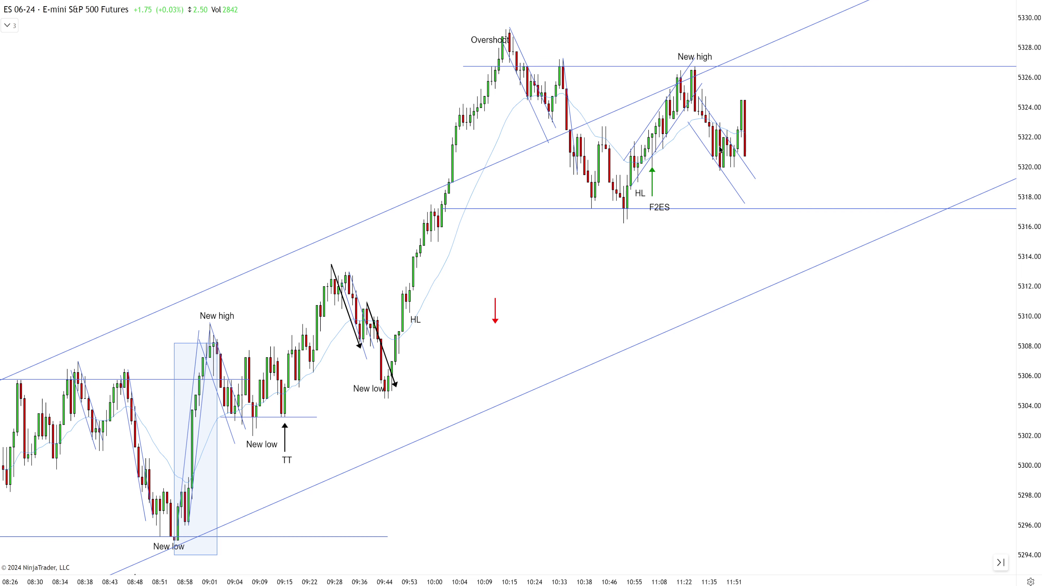
scroll(767, 172, down, 3)
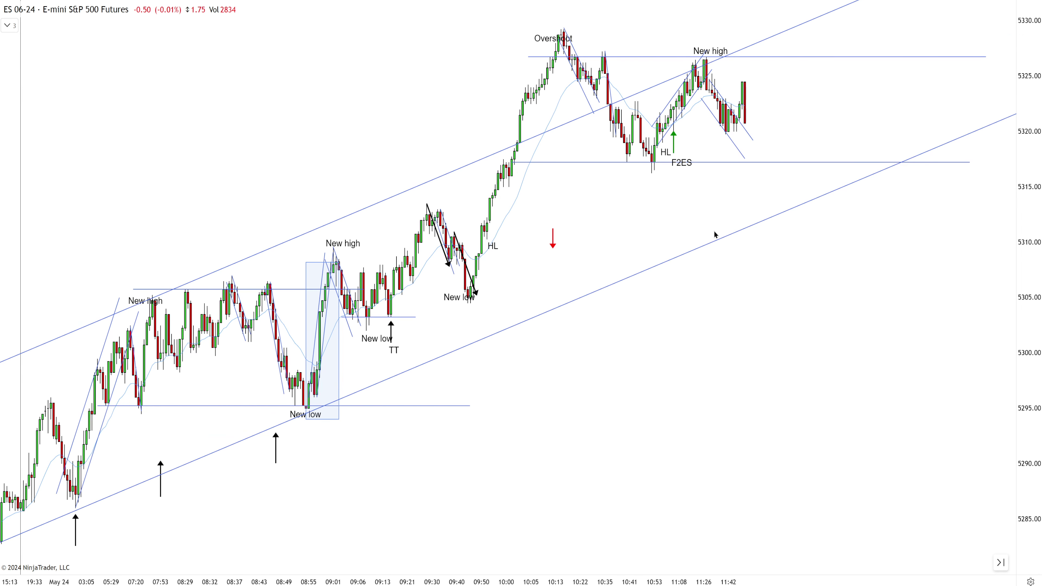
Draw a long black arrow rising up-right beneath the lower channel line, nudged slightly up-left.
mouse_move(197, 518)
mouse_down()
mouse_move(499, 394)
mouse_move(606, 338)
mouse_up()
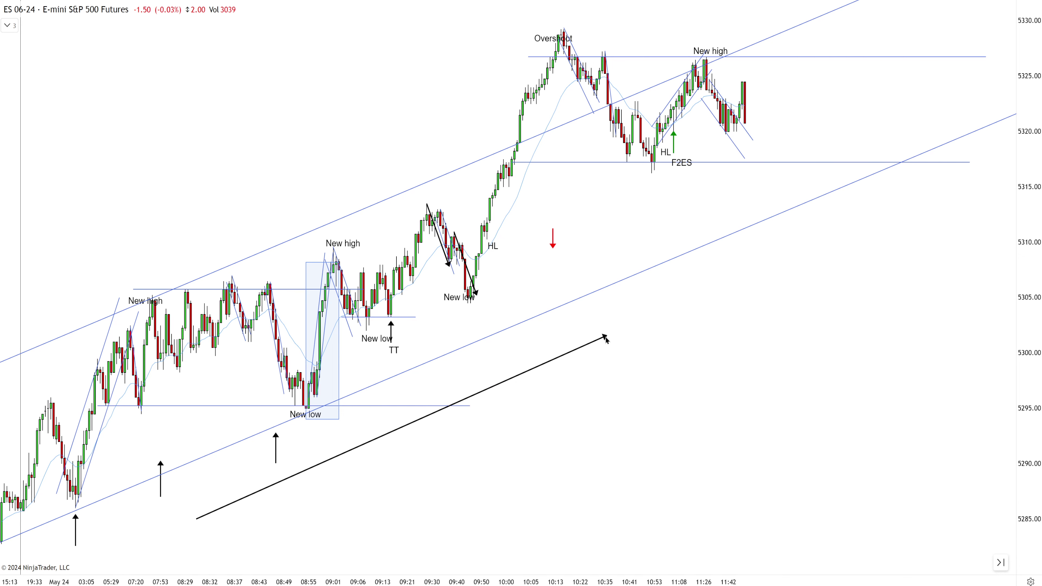
drag(563, 359, 554, 355)
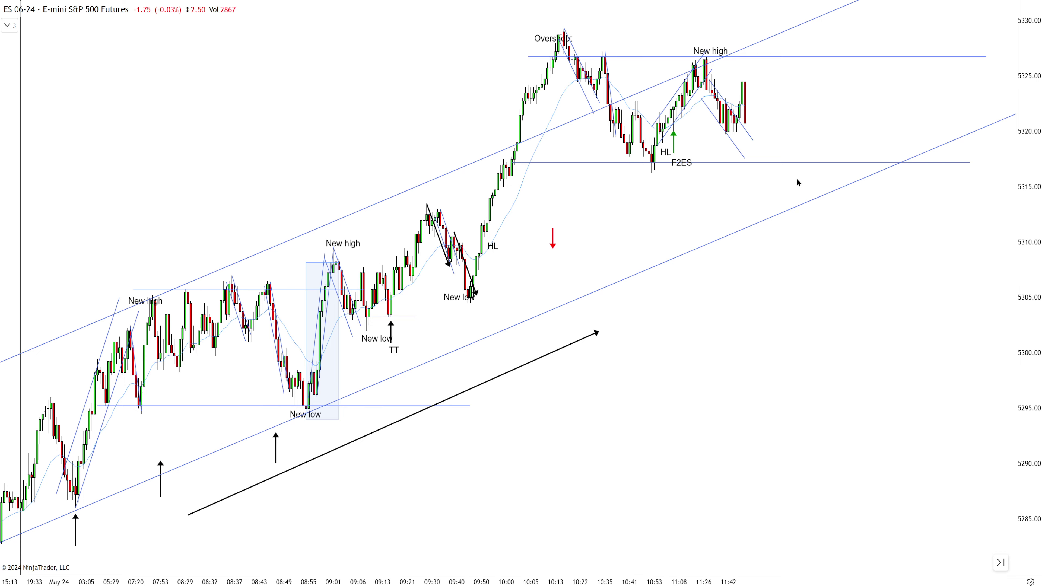
Add a 'TT' text label under the latest bar at the 5317 support test.
scroll(797, 179, up, 10)
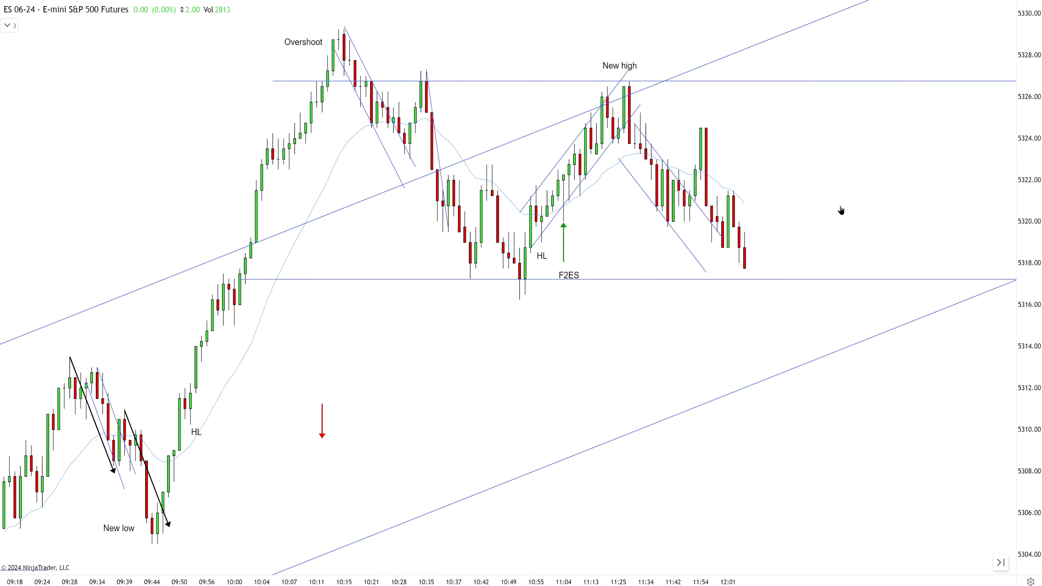
scroll(840, 210, up, 5)
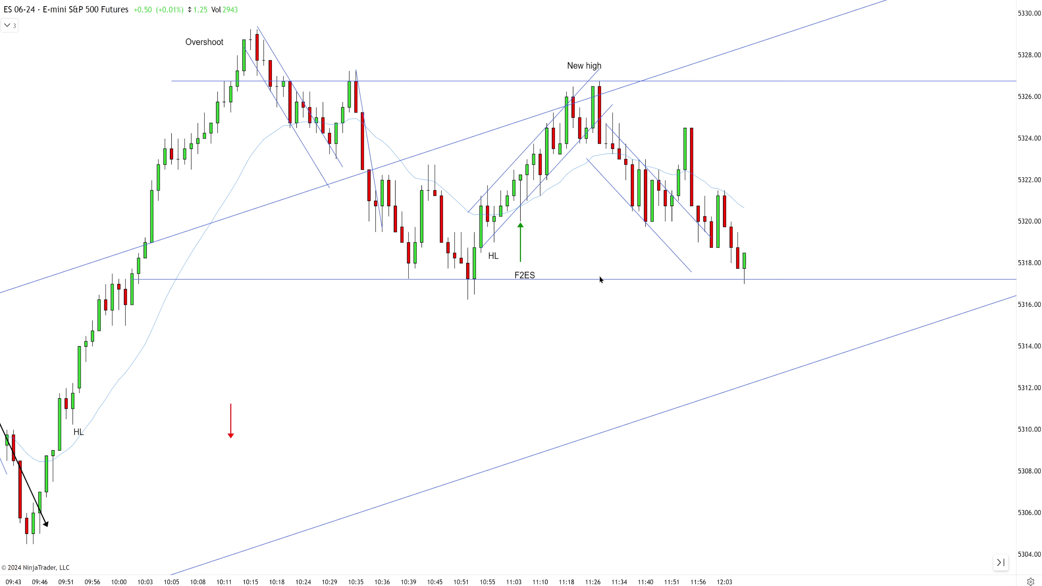
click(740, 305)
text(TT)
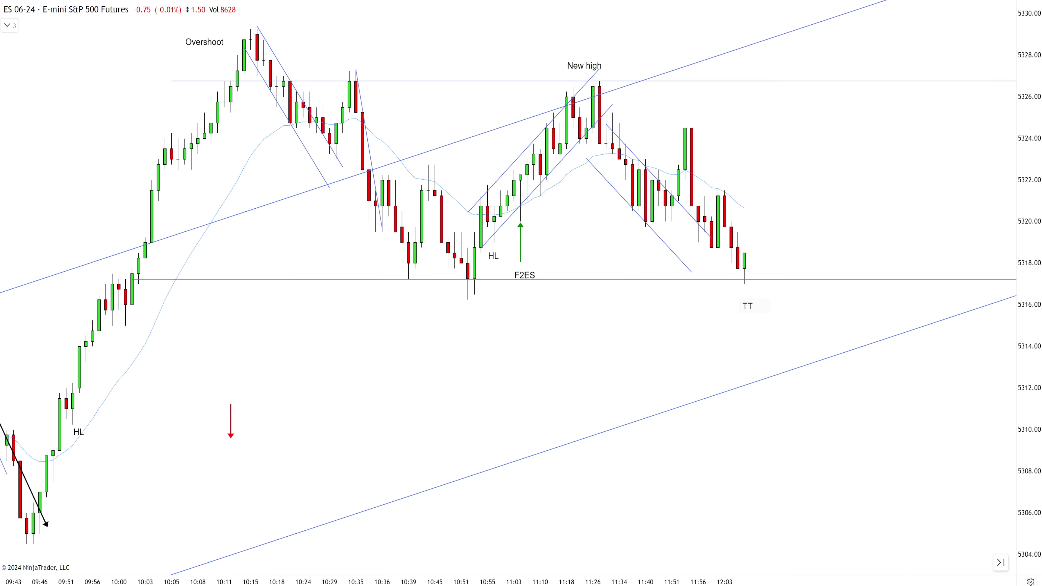
key(Return)
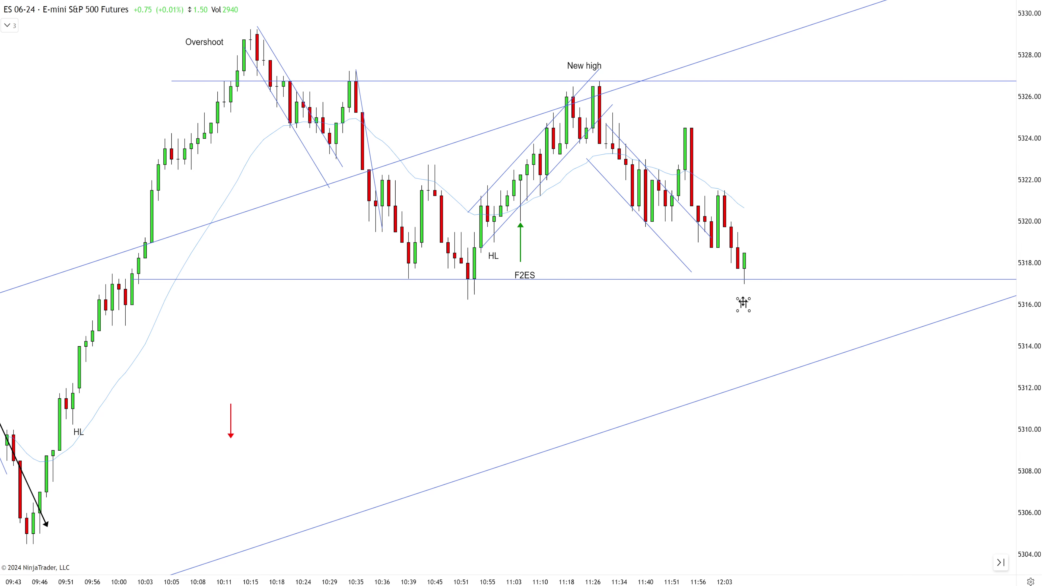
drag(743, 304, 744, 297)
Draw a black arrow from the 10:15 high to the 10:51 low and copy it down from the New high.
click(251, 27)
click(462, 299)
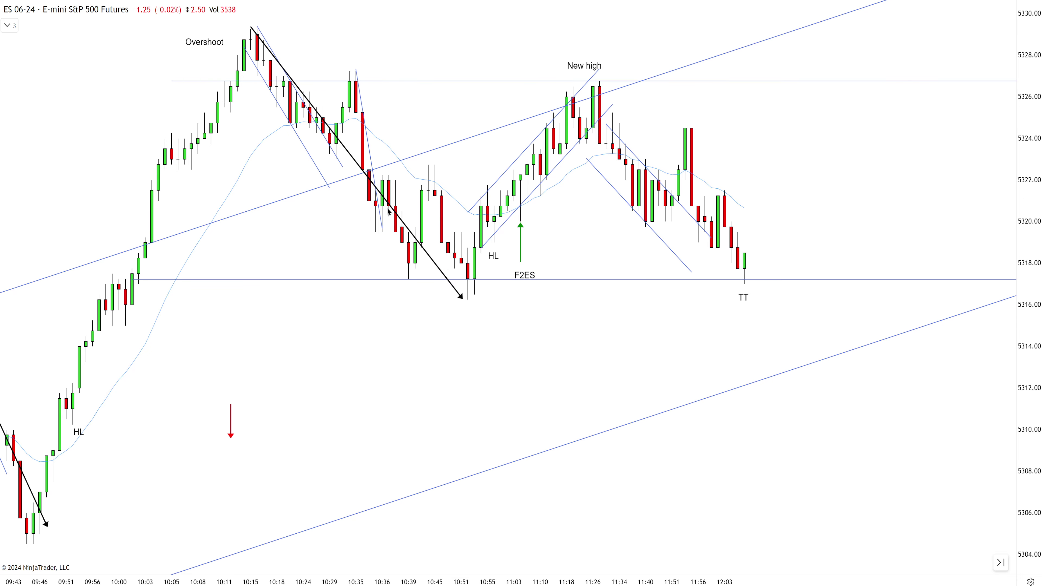
click(353, 158)
drag(354, 158, 698, 210)
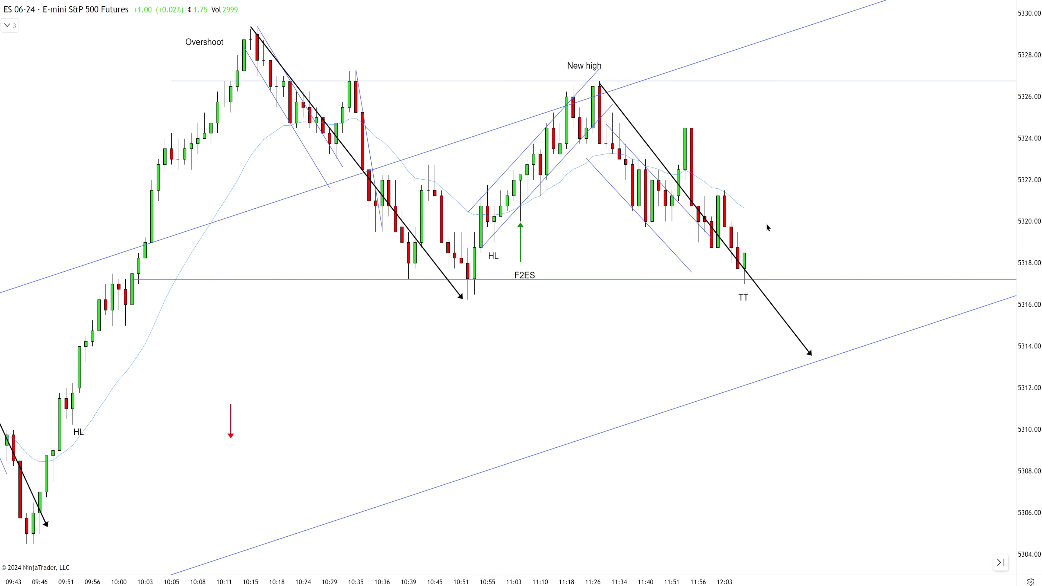
click(795, 337)
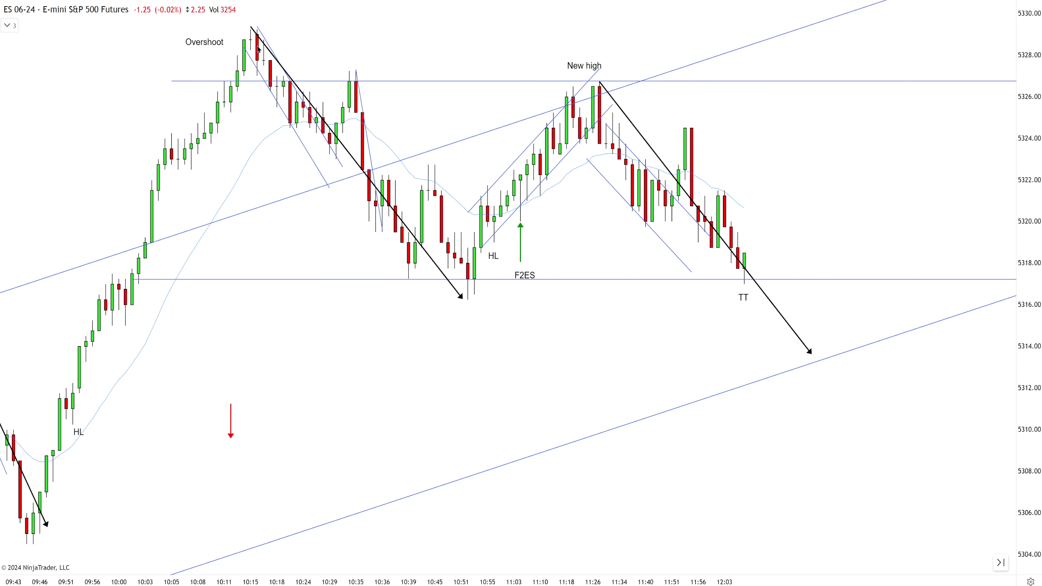
Move the TT label under the bar and delete the arrows from the New high and Overshoot high.
drag(749, 292, 745, 335)
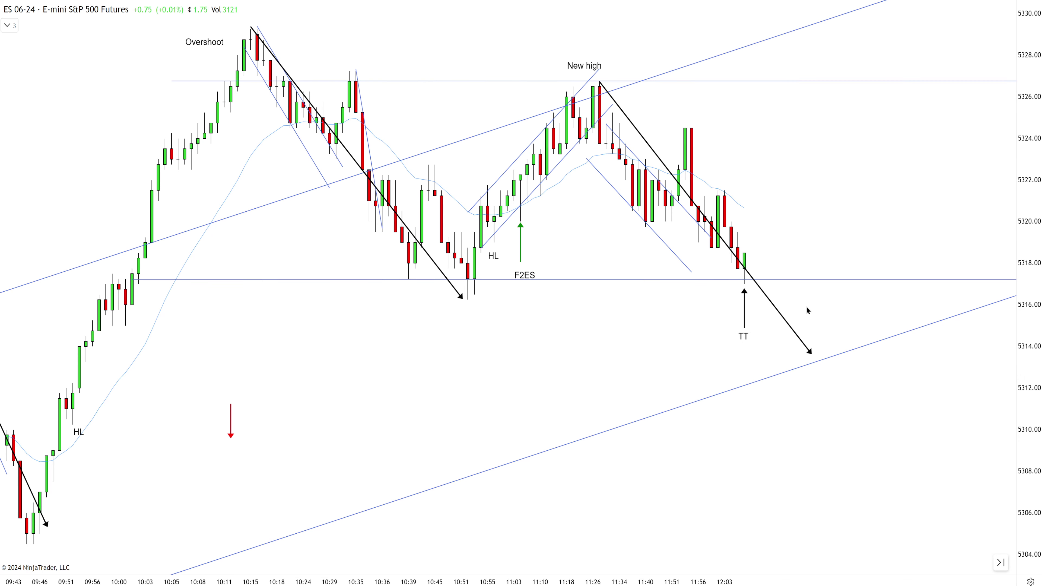
click(761, 290)
key(Delete)
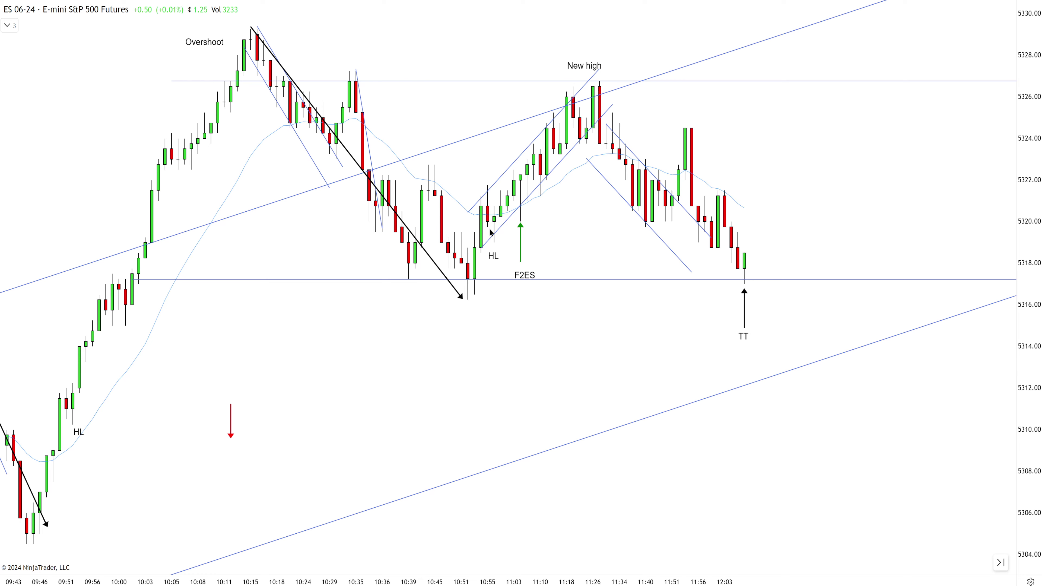
click(436, 260)
key(Delete)
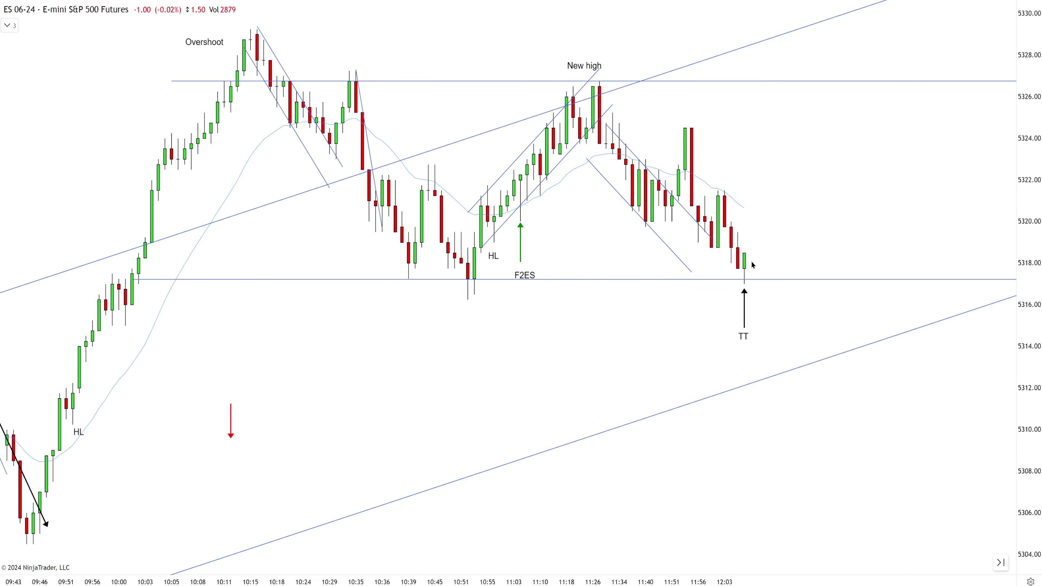
Nudge the F2ES label up and copy the green up-arrow, HL and New low labels to the latest bar.
drag(524, 280, 524, 276)
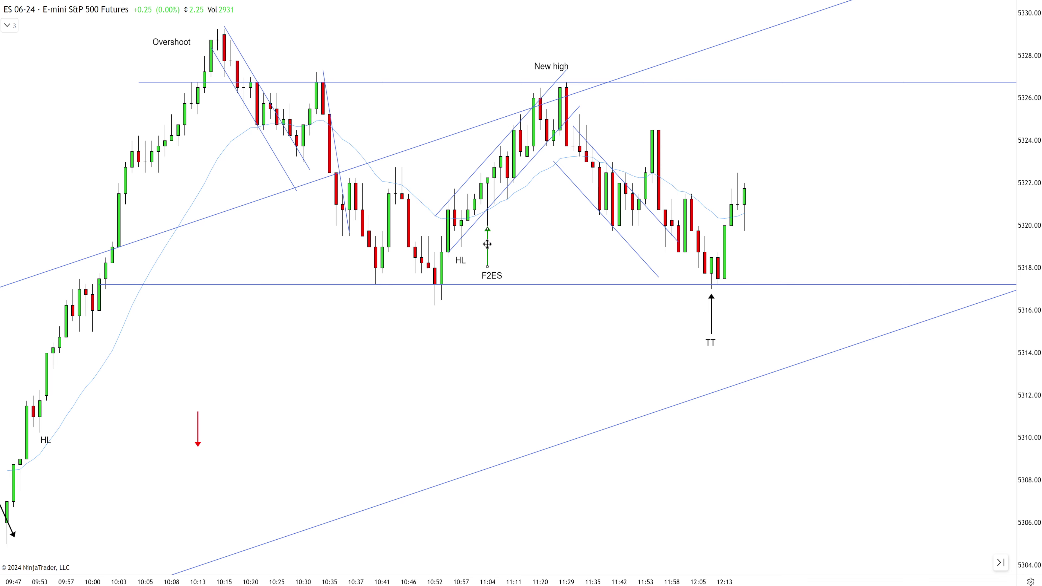
drag(488, 246, 744, 256)
drag(466, 264, 751, 286)
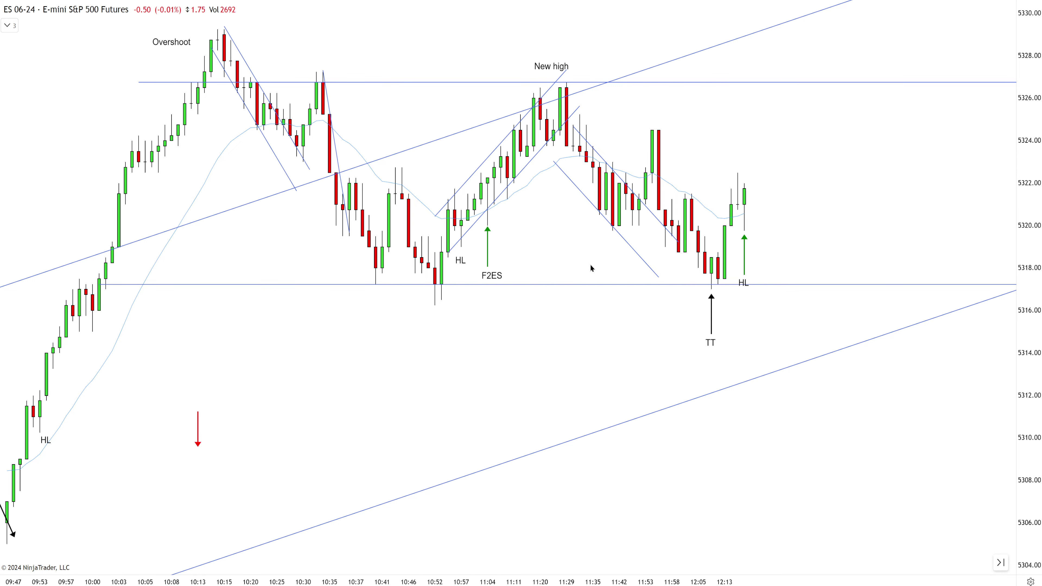
scroll(591, 269, down, 2)
drag(88, 529, 701, 269)
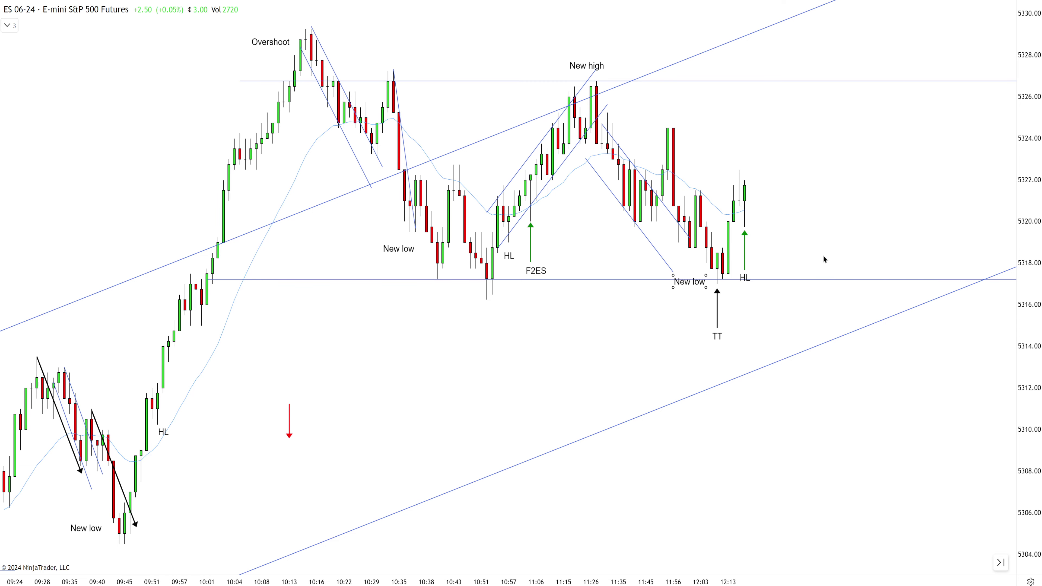
scroll(825, 259, up, 2)
click(772, 331)
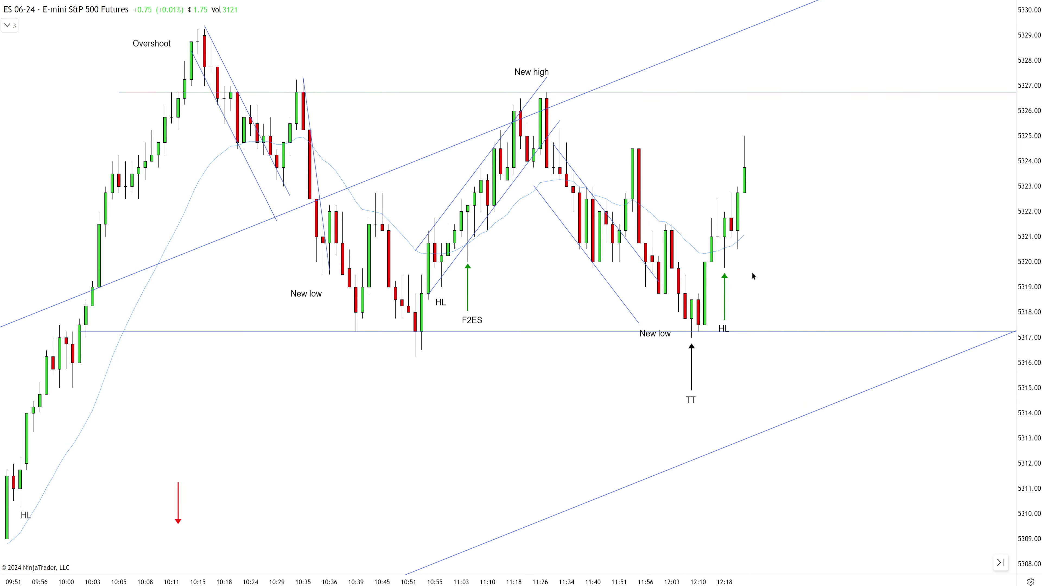
Copy F2ES beside the latest bars, draw a rising channel from the TT low, and measure the rally.
drag(476, 319, 746, 258)
drag(698, 334, 790, 106)
drag(759, 181, 734, 167)
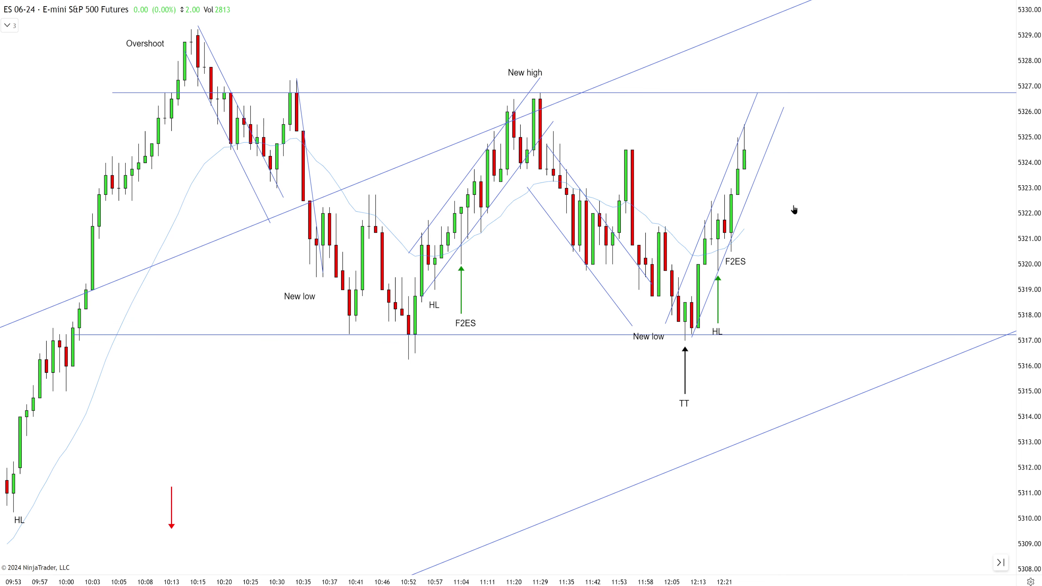
drag(727, 192, 784, 126)
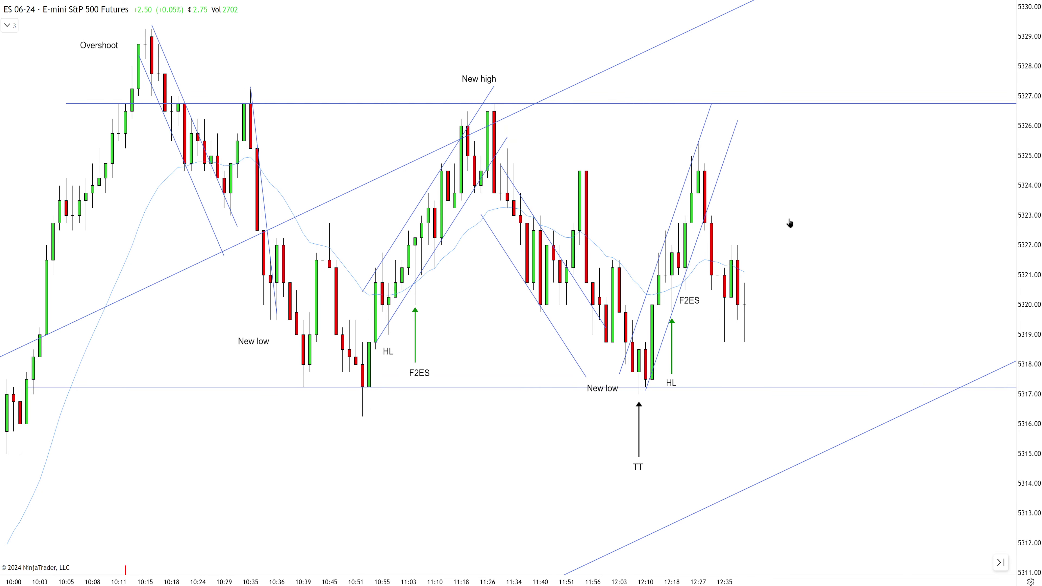
Draw a trend line down from the 12:29 high and copy HL to the next higher low.
drag(698, 165, 725, 323)
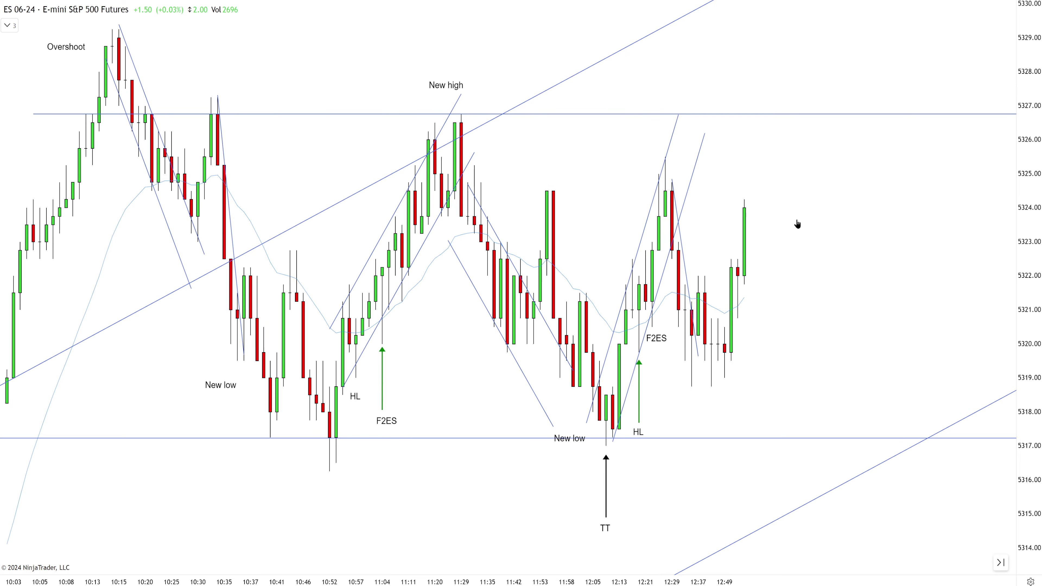
click(624, 472)
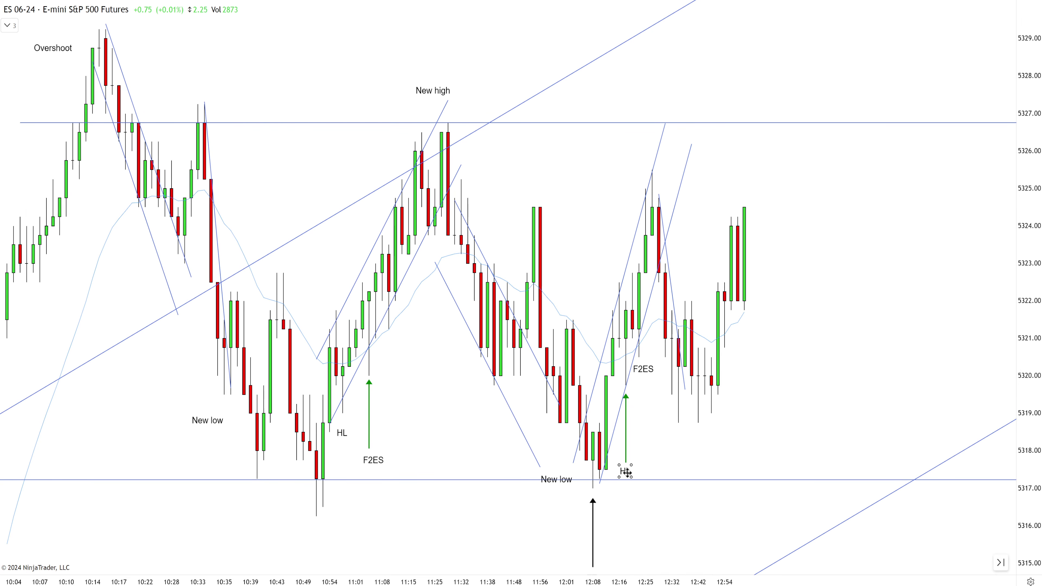
drag(628, 475, 743, 327)
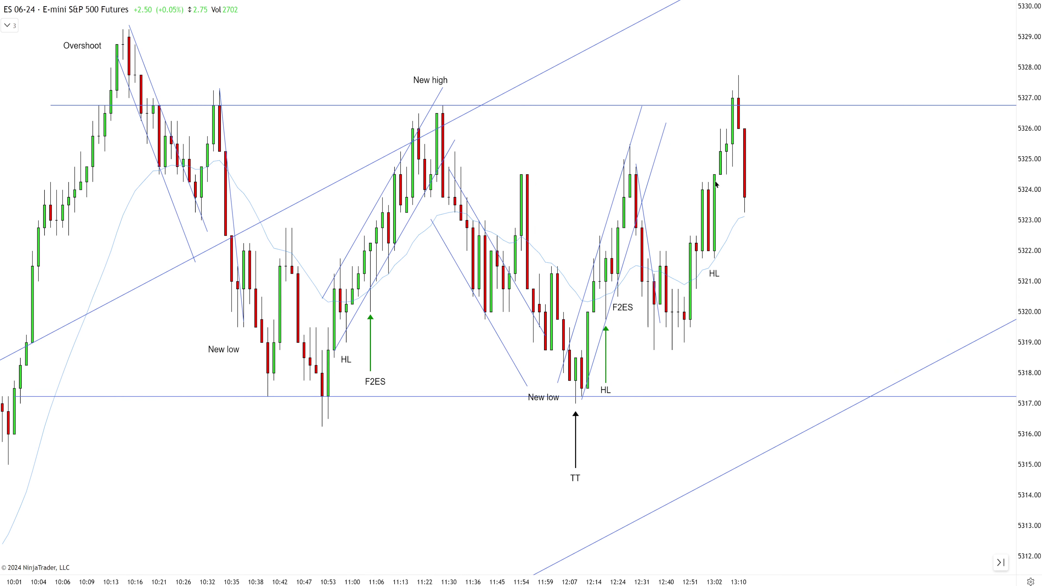
Mark the 13:10 peak with a New high copy and delete the stray black arrow lines.
mouse_move(575, 406)
mouse_down()
mouse_move(630, 149)
mouse_move(727, 103)
mouse_up()
drag(435, 82, 717, 98)
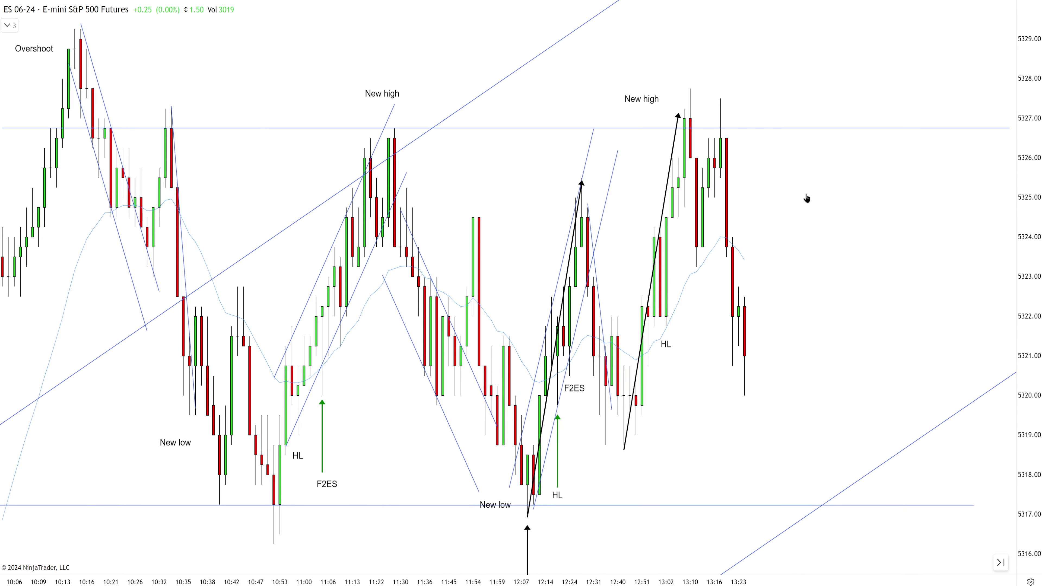
click(667, 148)
key(Delete)
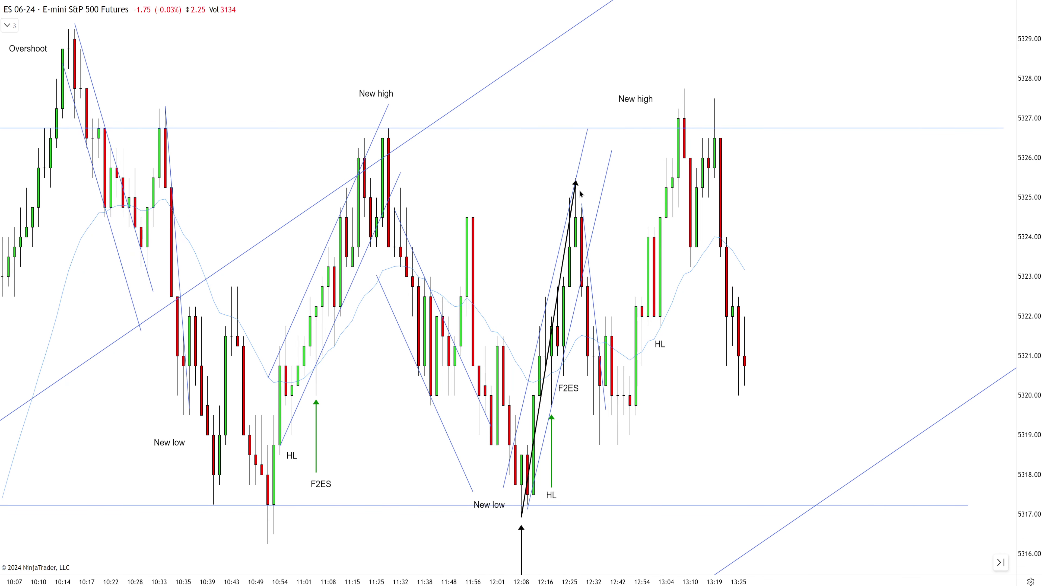
key(Delete)
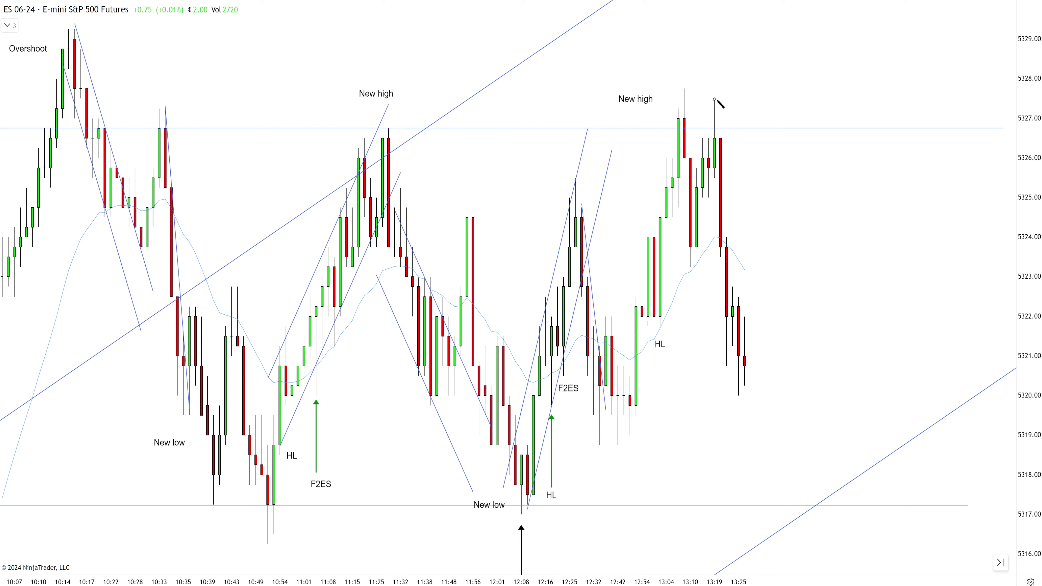
Draw a falling channel from the 13:19 high and copy New low to the latest low.
drag(715, 100, 756, 407)
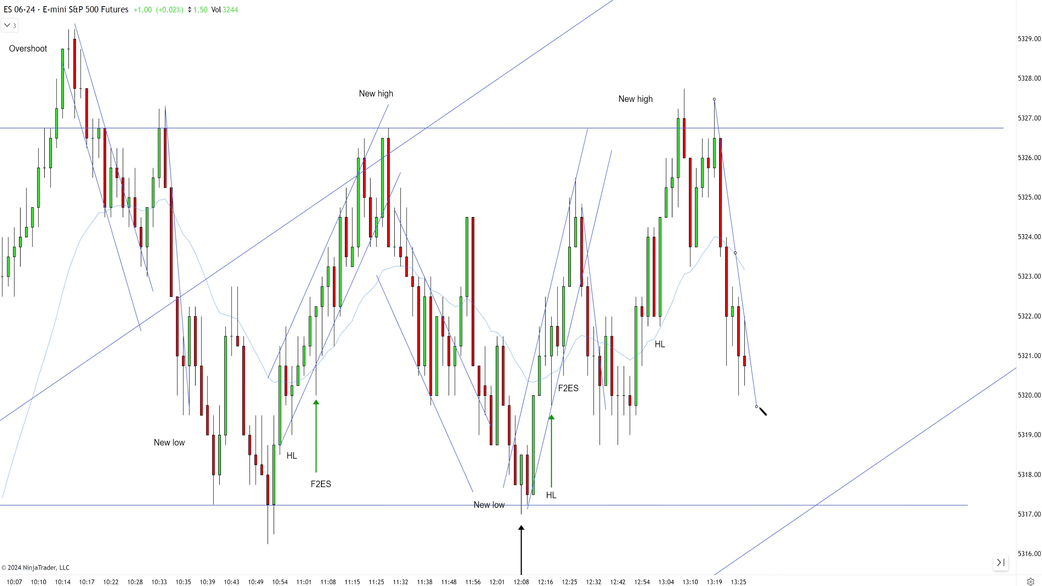
drag(751, 328, 724, 346)
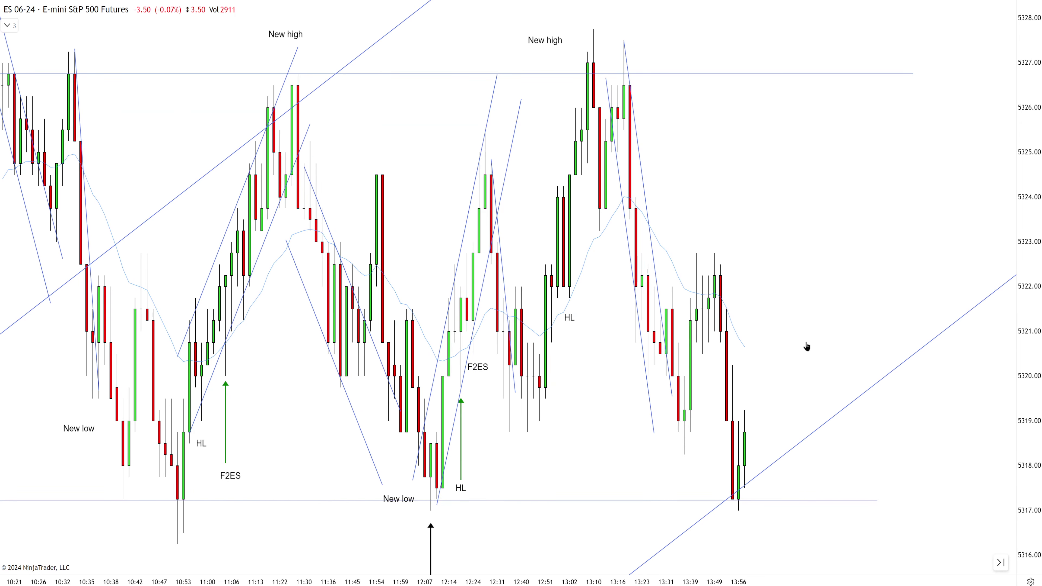
drag(406, 500, 704, 463)
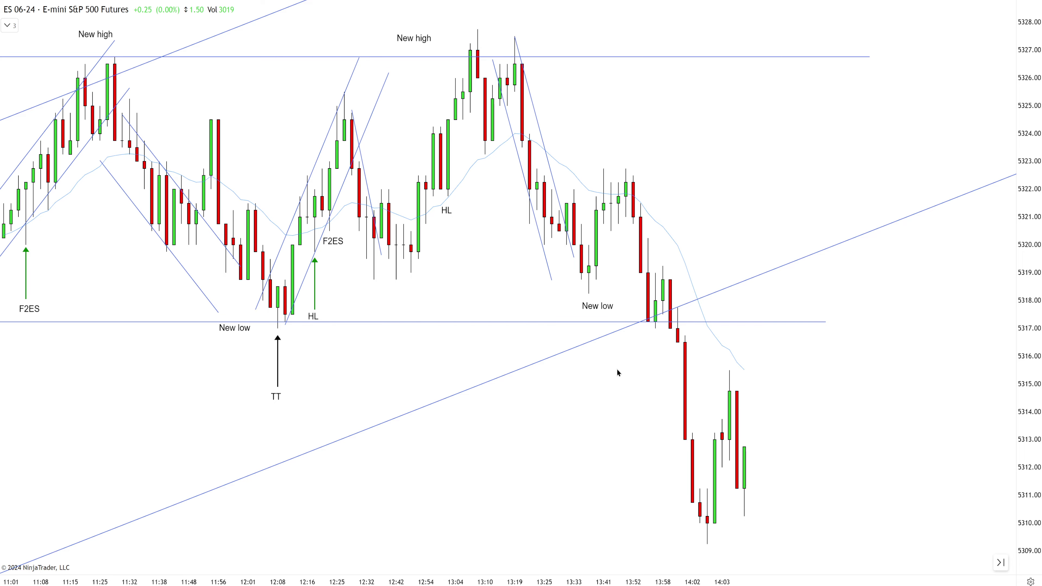
Zoom out, then draw black arrows: sideways above the range top, down to 5310, and up toward 5317.
scroll(637, 400, down, 4)
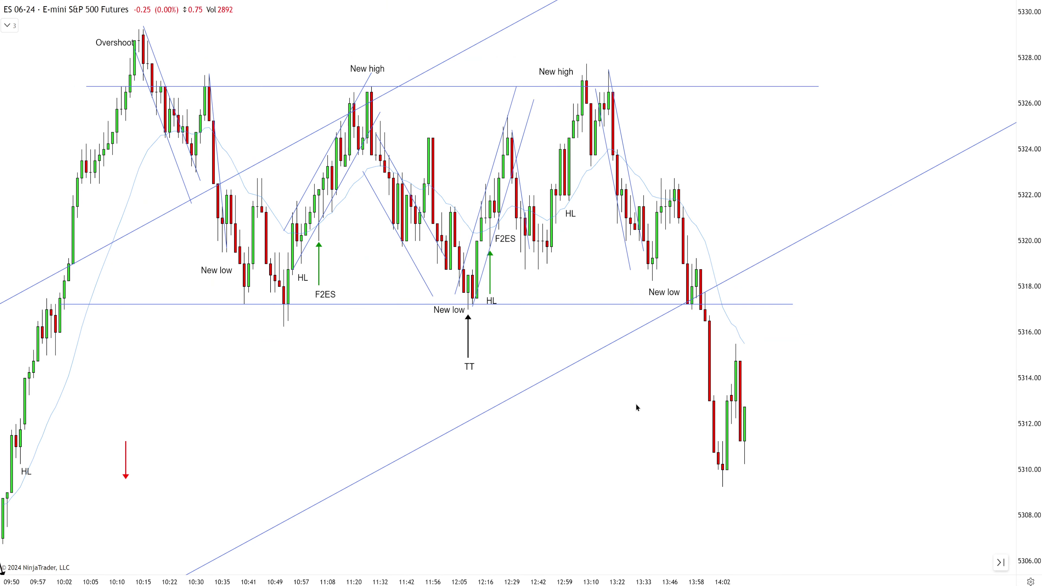
scroll(633, 403, down, 5)
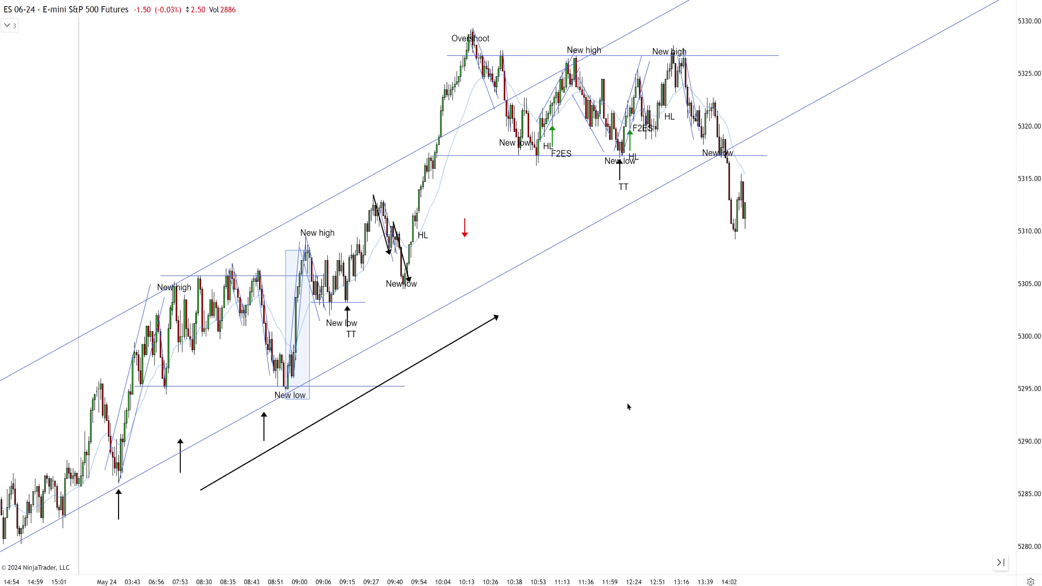
scroll(624, 393, up, 1)
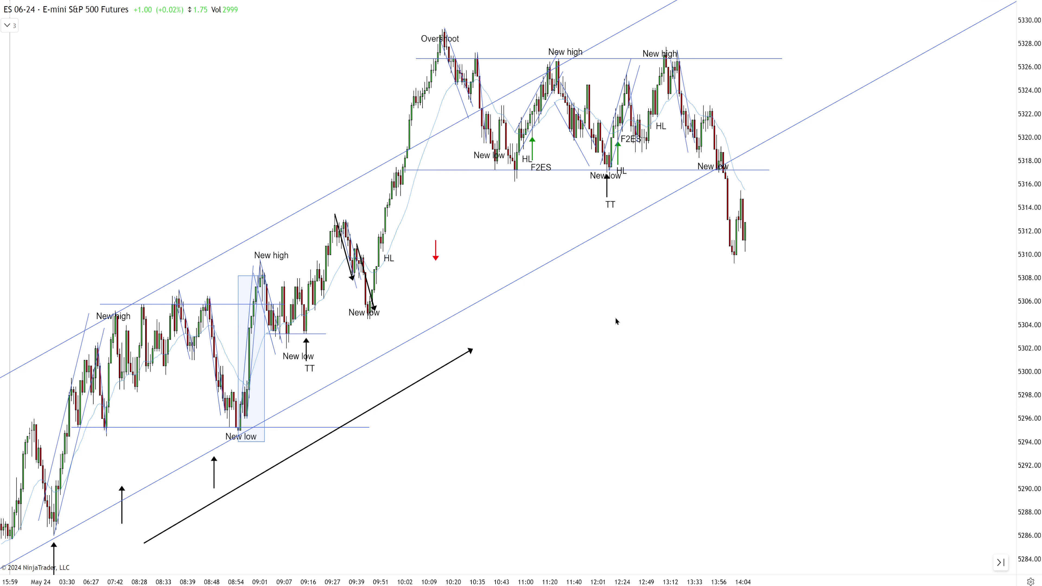
drag(513, 25, 738, 26)
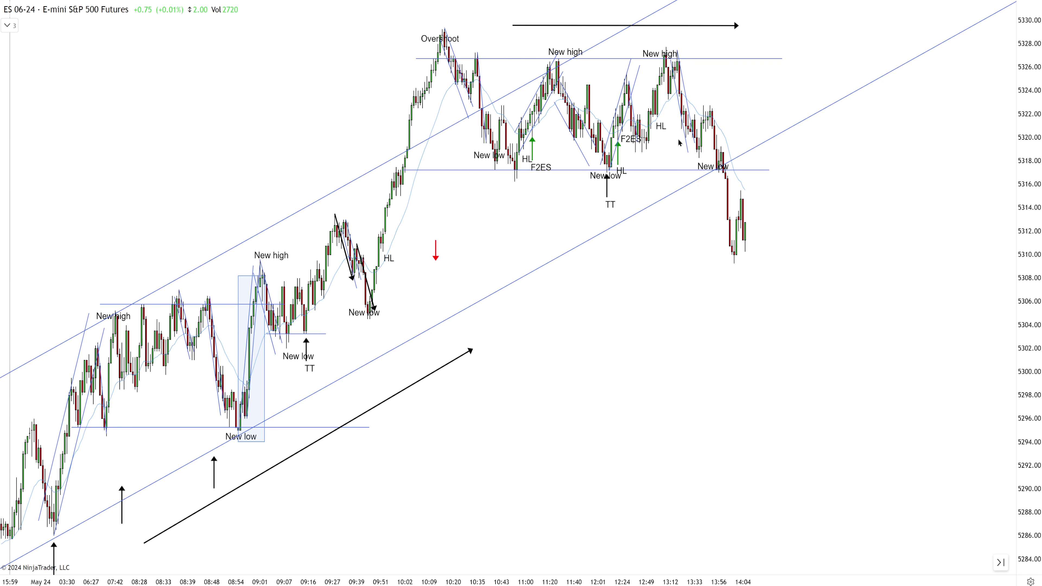
drag(693, 176, 709, 254)
drag(746, 284, 805, 177)
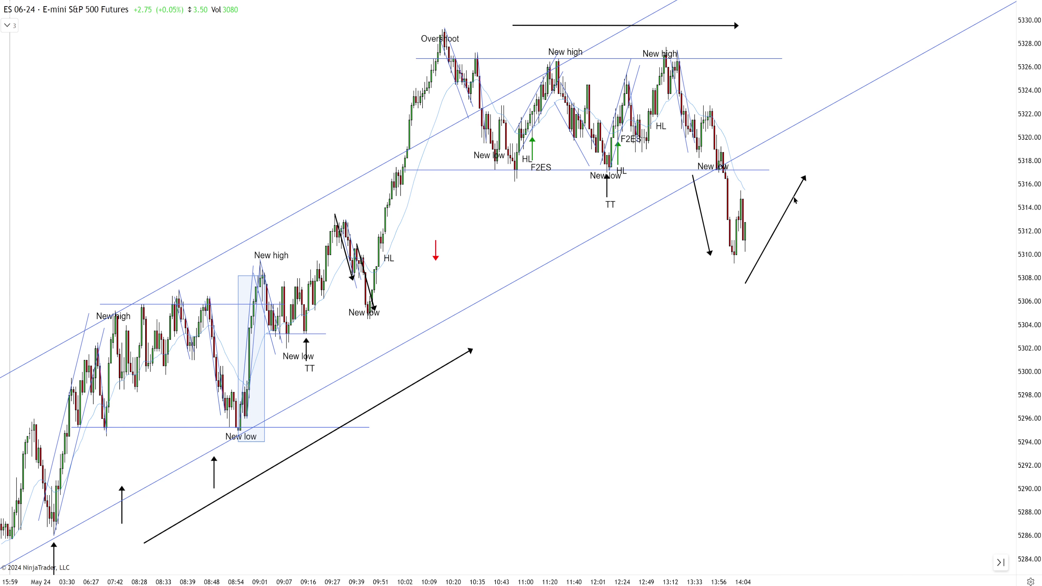
Draw a trial trend channel from the 13:25 high plus arrows from the 13:08 and 13:46 highs.
scroll(800, 78, up, 2)
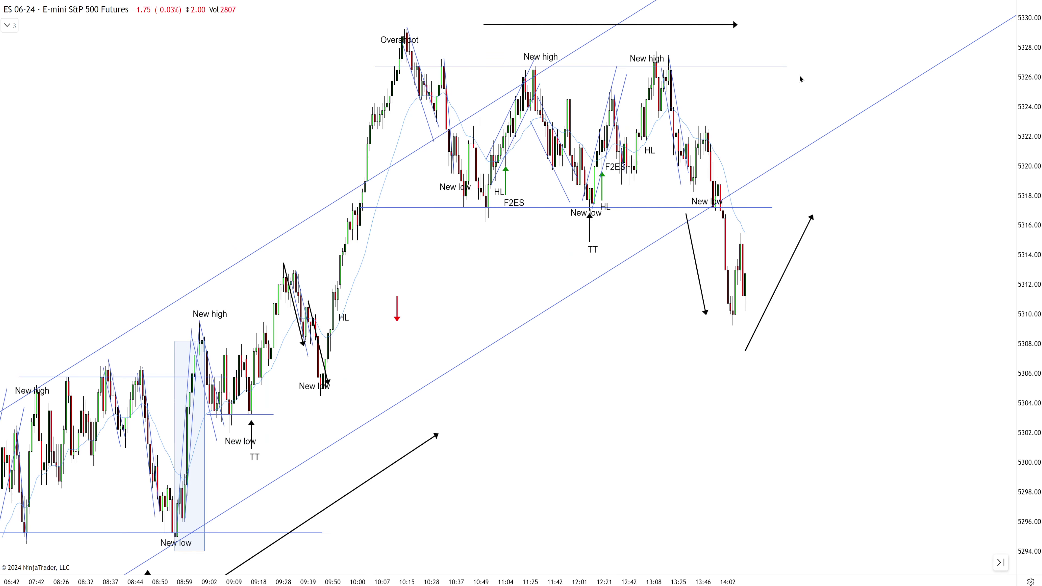
click(671, 63)
click(807, 347)
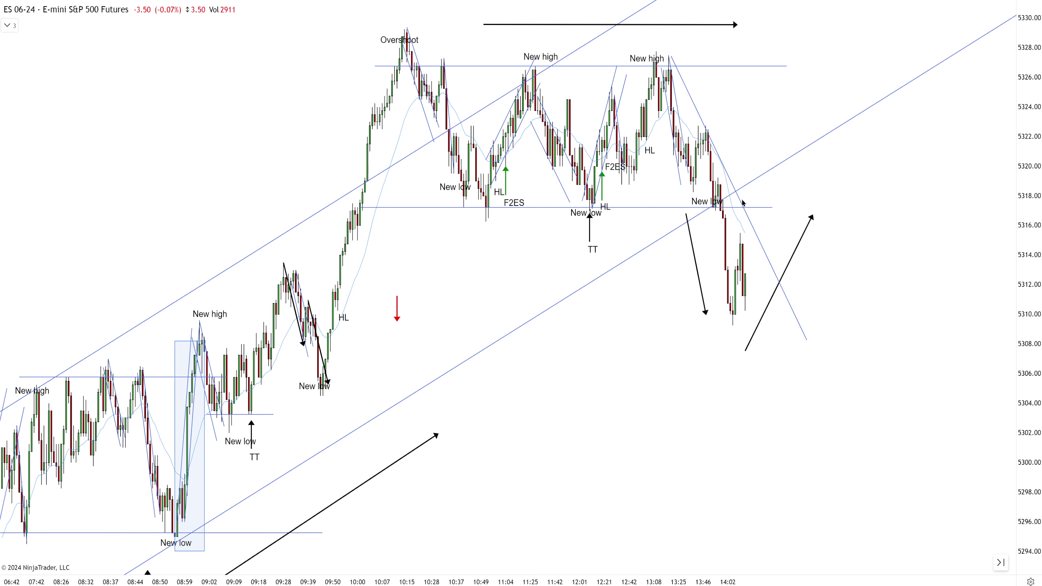
click(739, 201)
drag(739, 199, 718, 233)
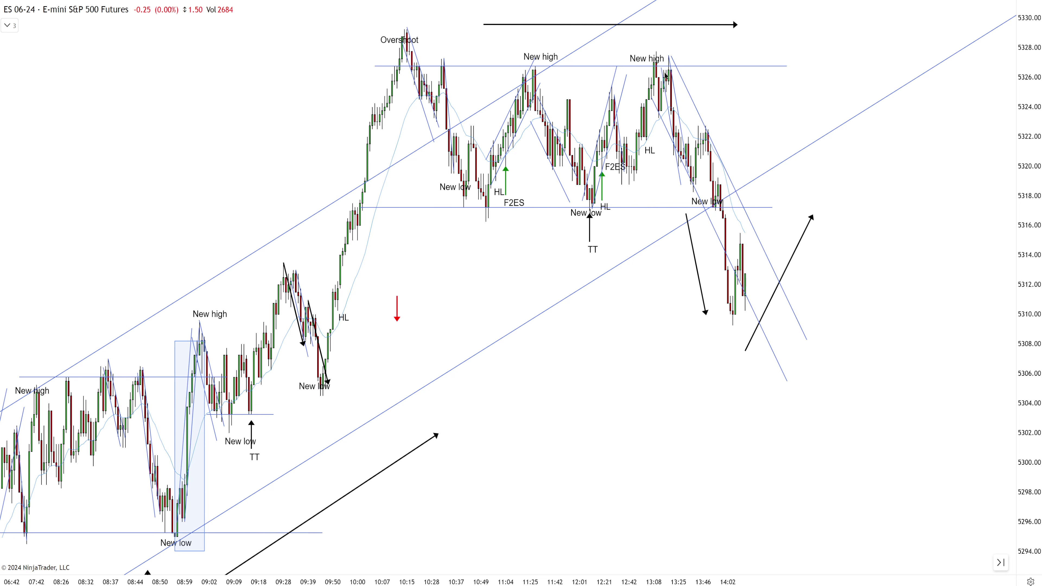
click(696, 198)
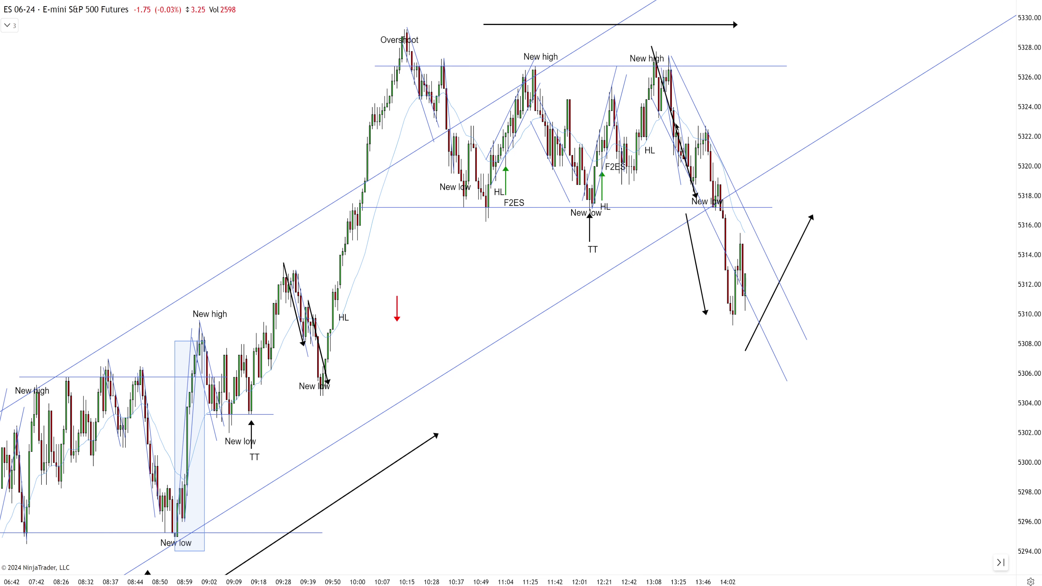
drag(676, 123, 730, 204)
Delete the black up and down arrows, the channel lines, the blue diagonal and the 13:06 arrow.
scroll(778, 299, up, 8)
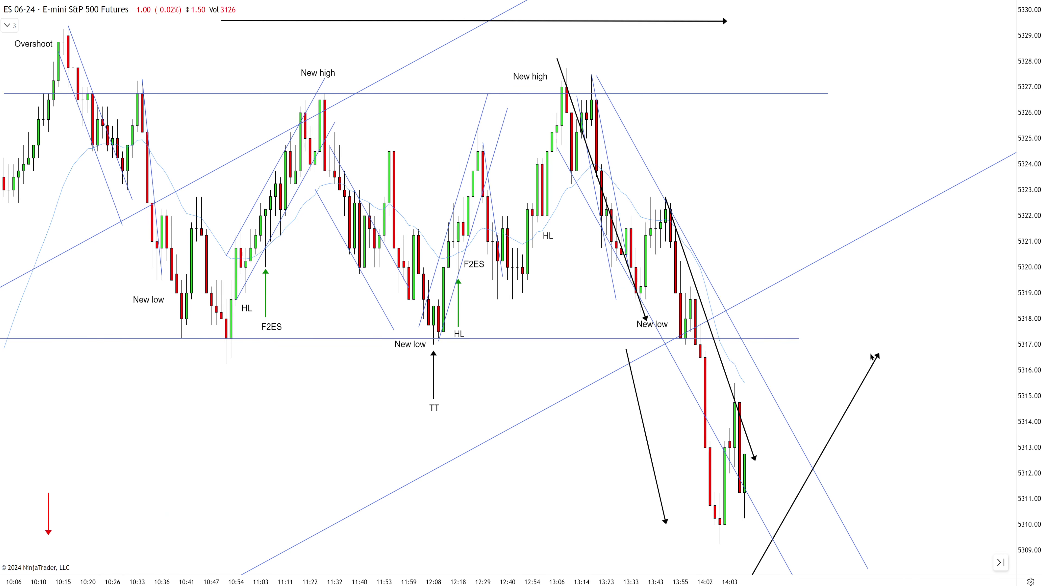
click(871, 371)
key(Delete)
click(643, 422)
key(Delete)
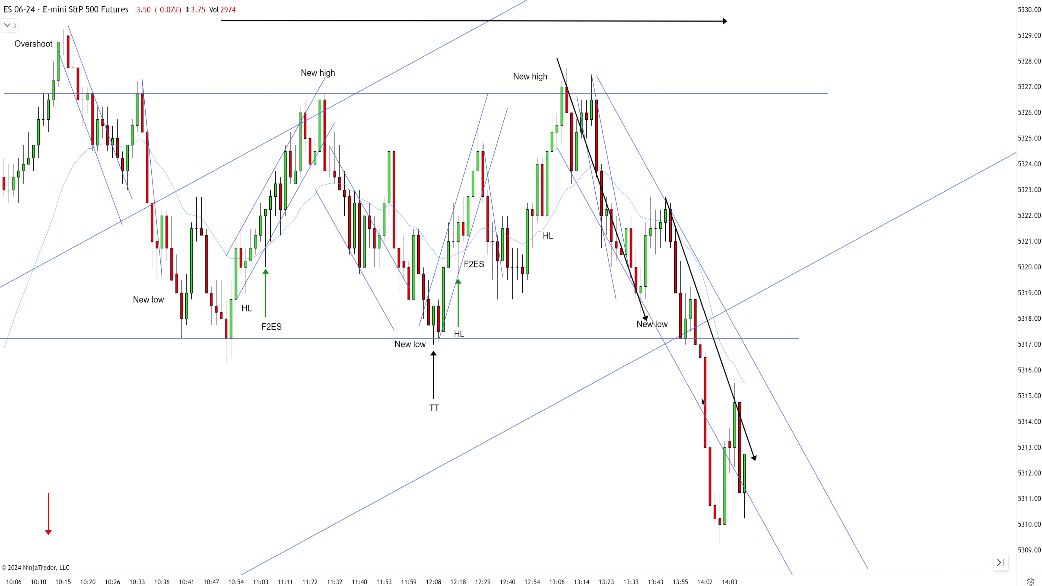
key(Delete)
click(763, 380)
key(Delete)
click(730, 384)
key(Delete)
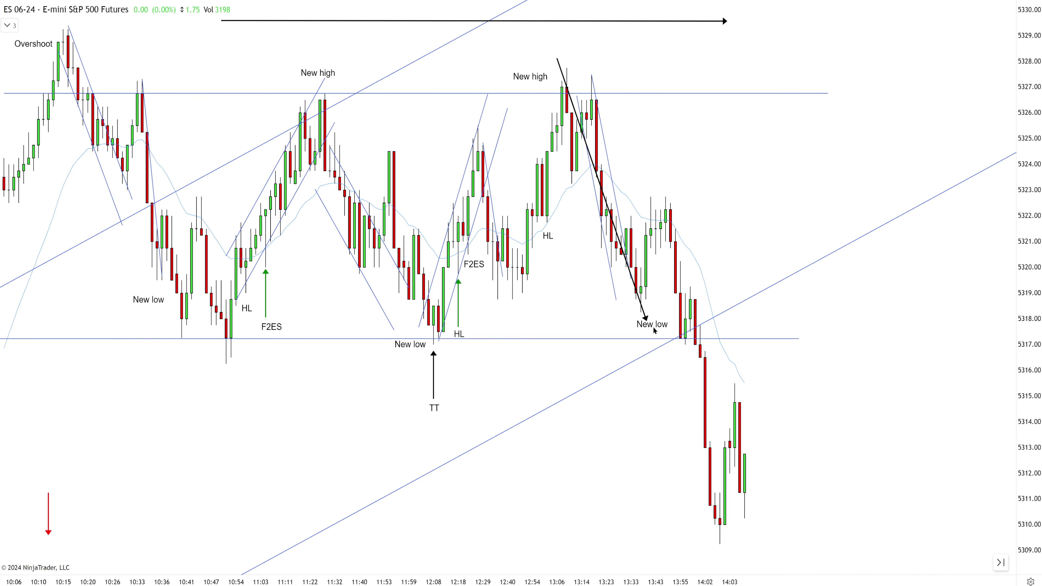
click(646, 316)
key(Delete)
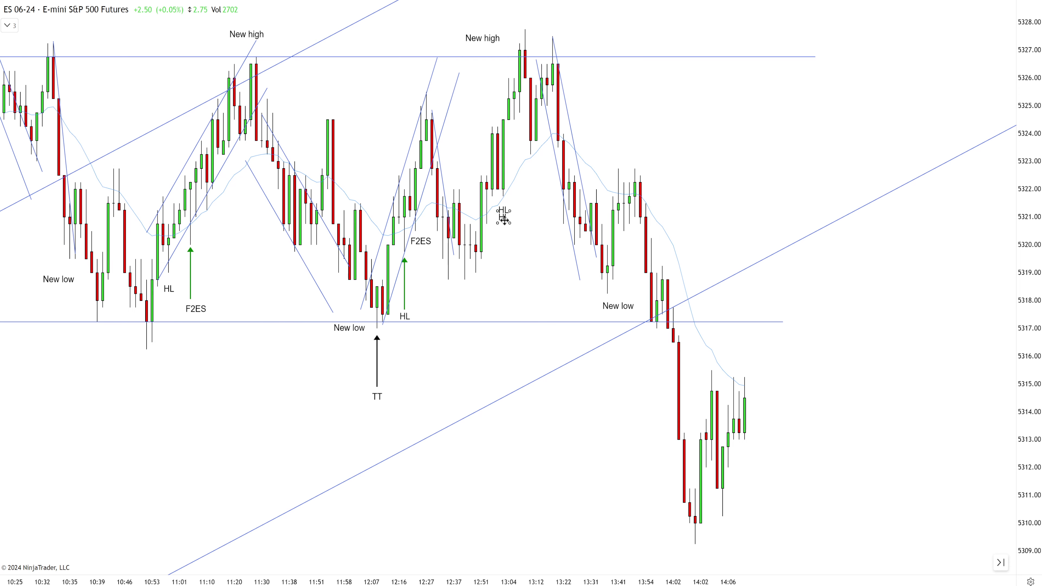
Copy the HL label under the 14:03 higher low near 5310 and pan to the newest bars.
click(723, 527)
drag(820, 452, 787, 437)
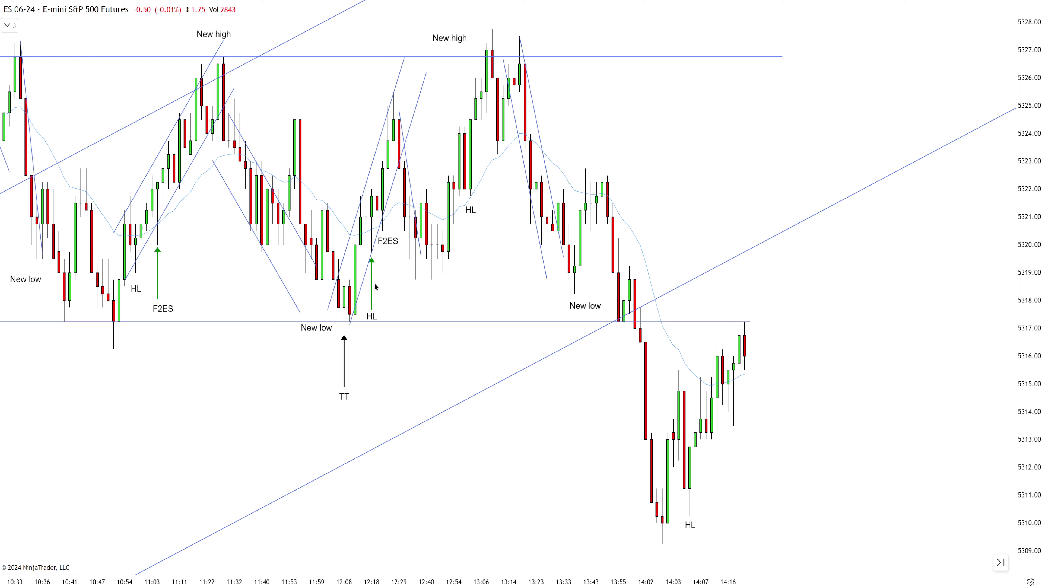
Mark the latest rally with a green up-arrow and fit a rising trend channel from the 14:02 low.
click(728, 428)
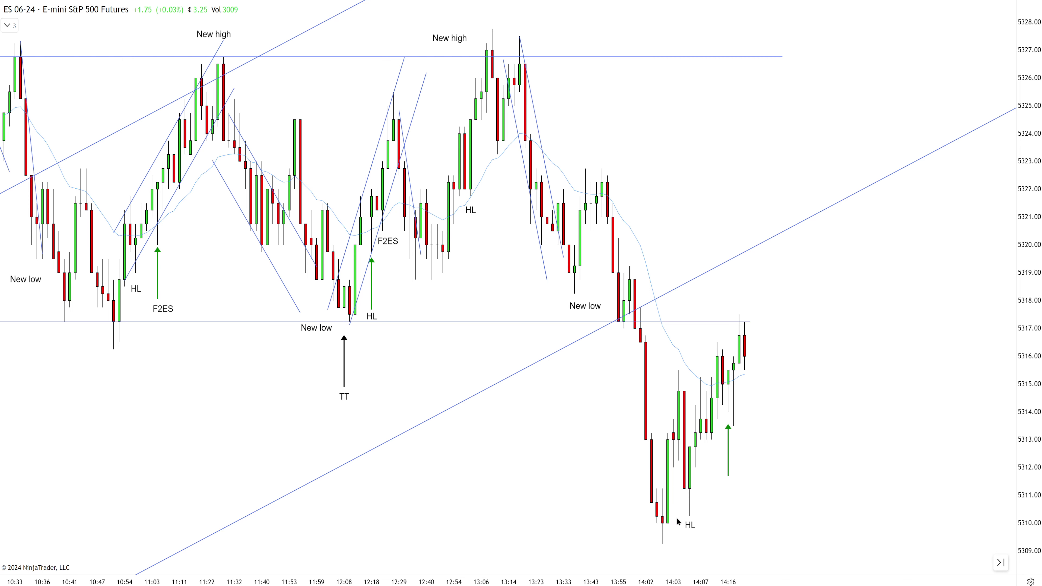
click(662, 553)
click(826, 229)
click(773, 328)
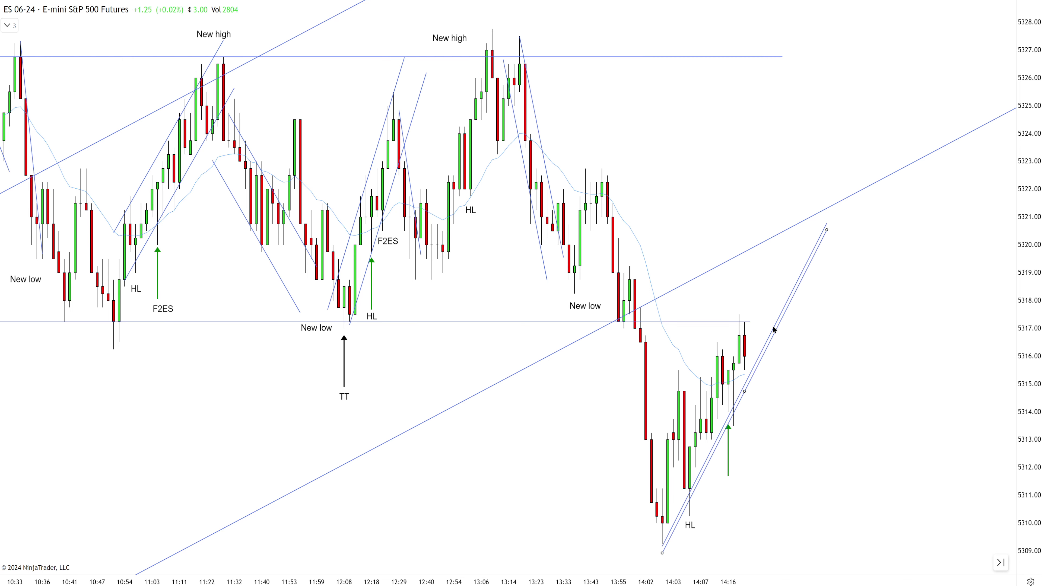
drag(773, 329, 764, 331)
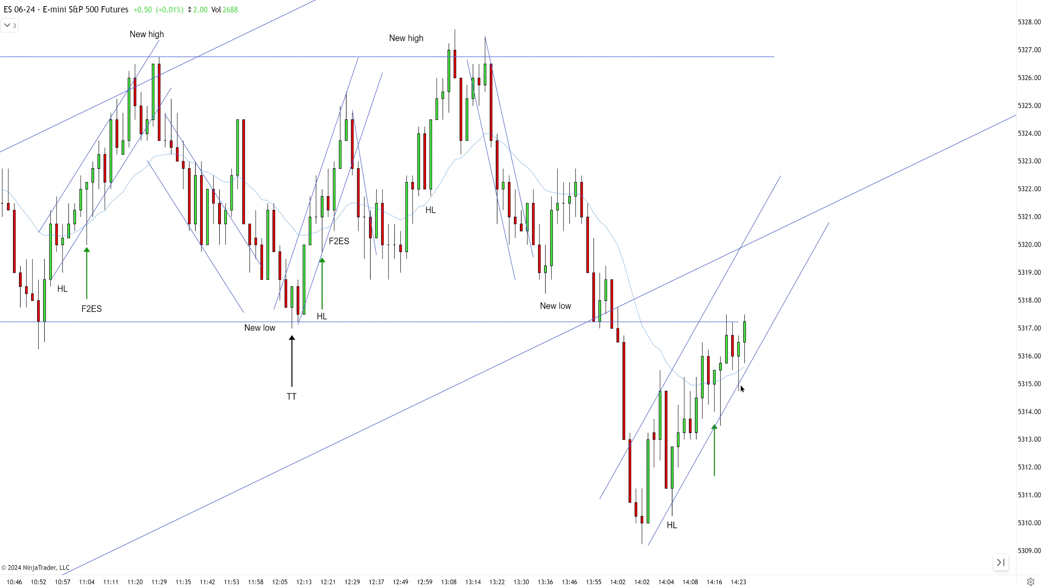
drag(740, 382, 733, 378)
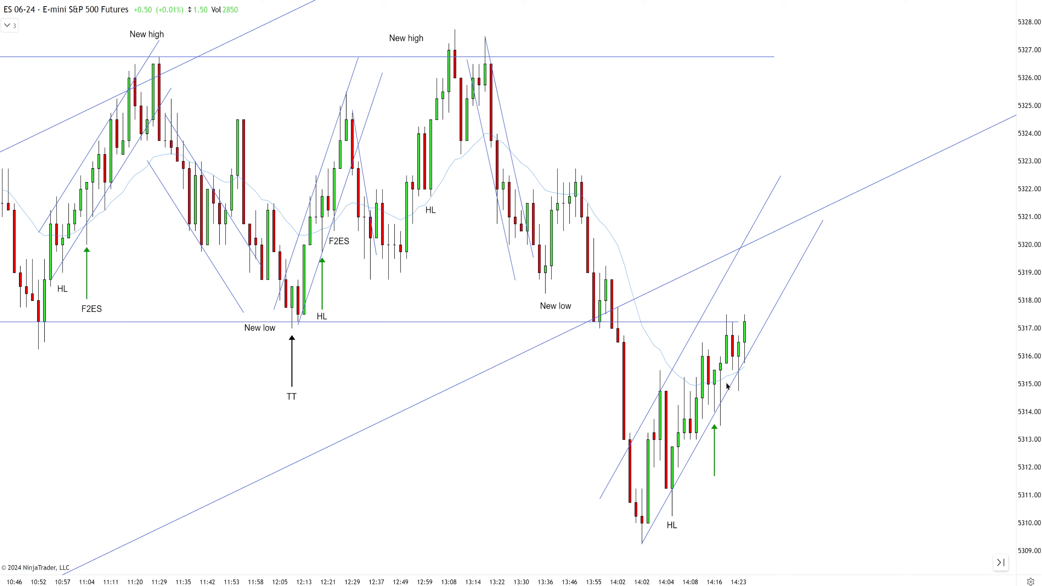
Copy the green arrow, HL and F2ES labels under the latest pullbacks.
click(715, 452)
key(ctrl+c)
key(ctrl+v)
drag(747, 424, 740, 412)
click(673, 529)
key(ctrl+c)
key(ctrl+v)
click(332, 243)
key(ctrl+c)
key(ctrl+v)
drag(616, 423, 700, 486)
click(797, 455)
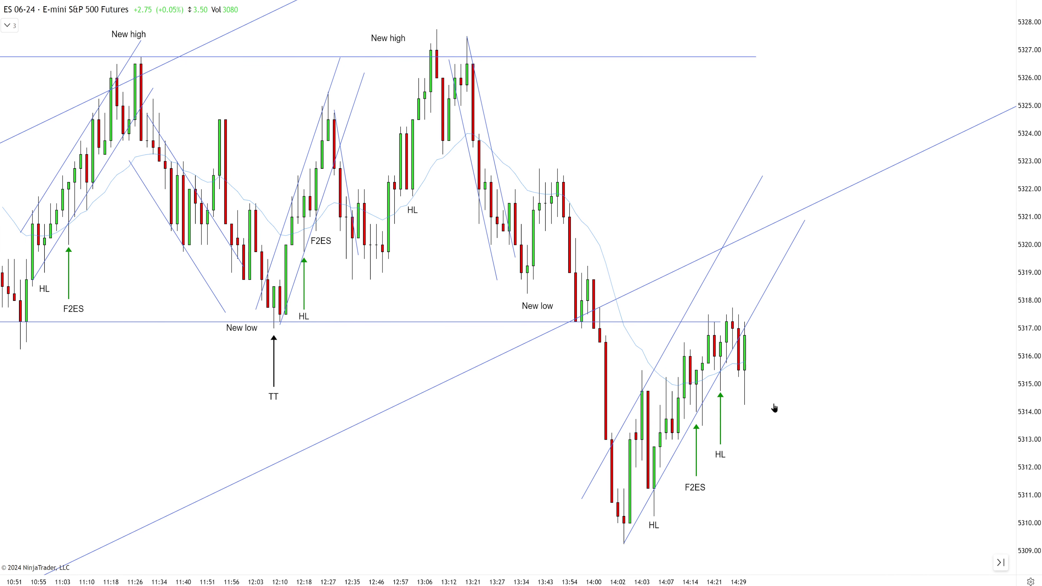
Lower the right HL arrow and label, then add a green arrow with an F2ES copy at 14:29.
drag(725, 401, 726, 404)
drag(724, 455, 724, 458)
drag(719, 422, 743, 434)
click(698, 482)
drag(698, 482, 745, 473)
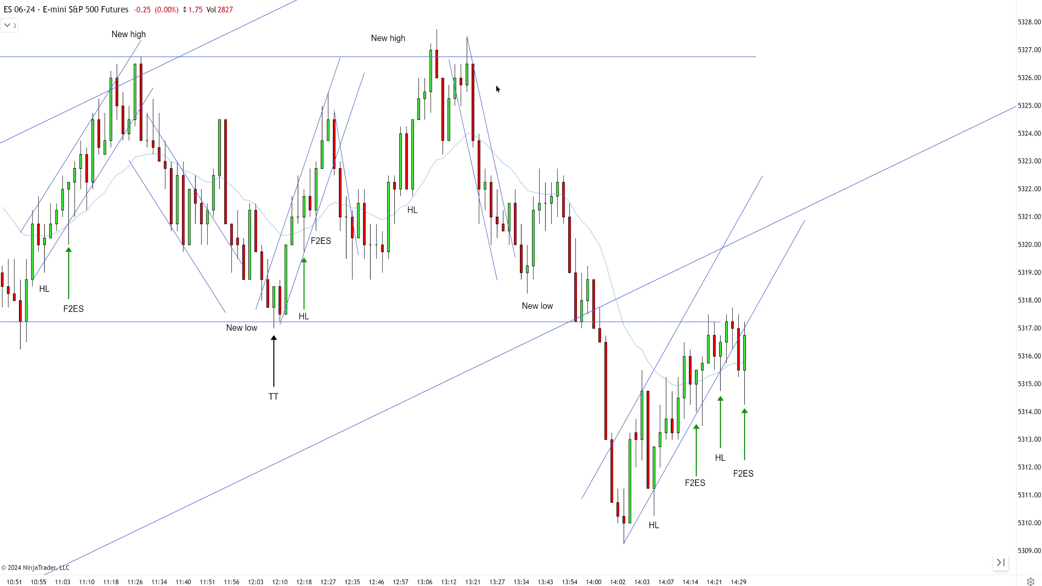
Draw two parallel descending trend lines from the 13:21 high, then delete both.
mouse_move(467, 37)
mouse_down()
mouse_move(708, 442)
mouse_move(769, 497)
mouse_up()
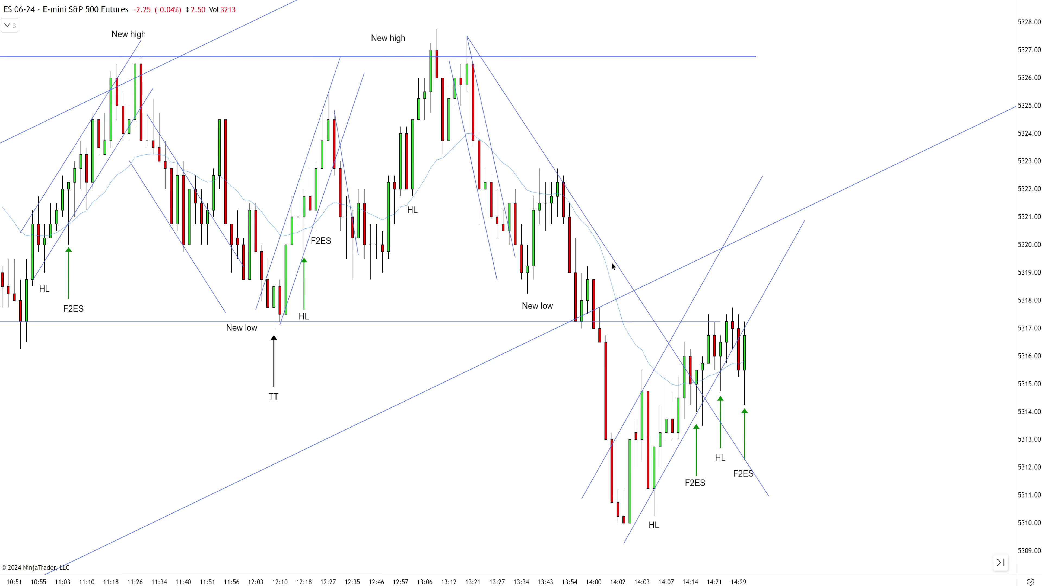
drag(612, 266, 541, 317)
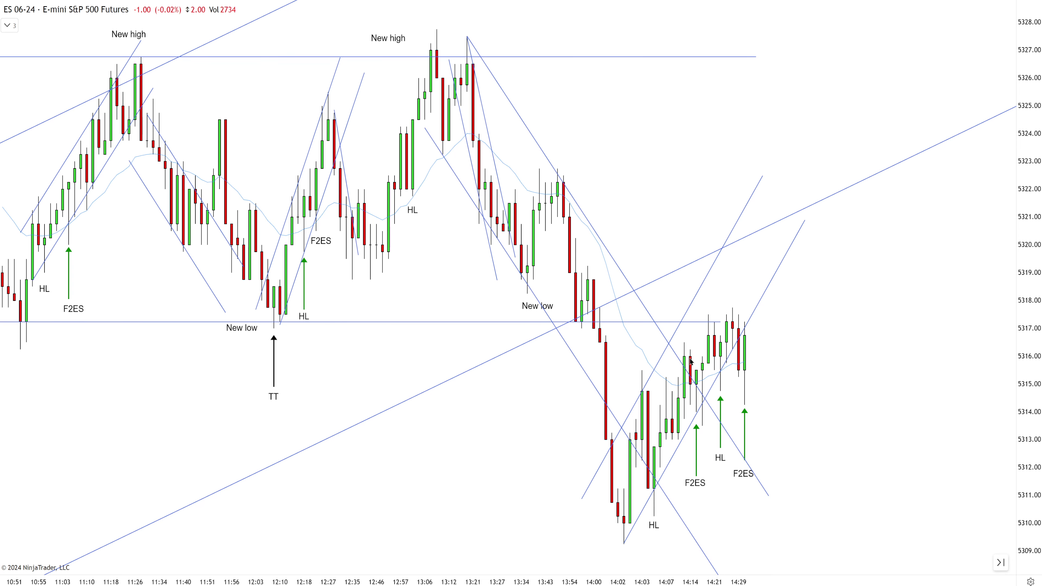
click(737, 449)
key(Delete)
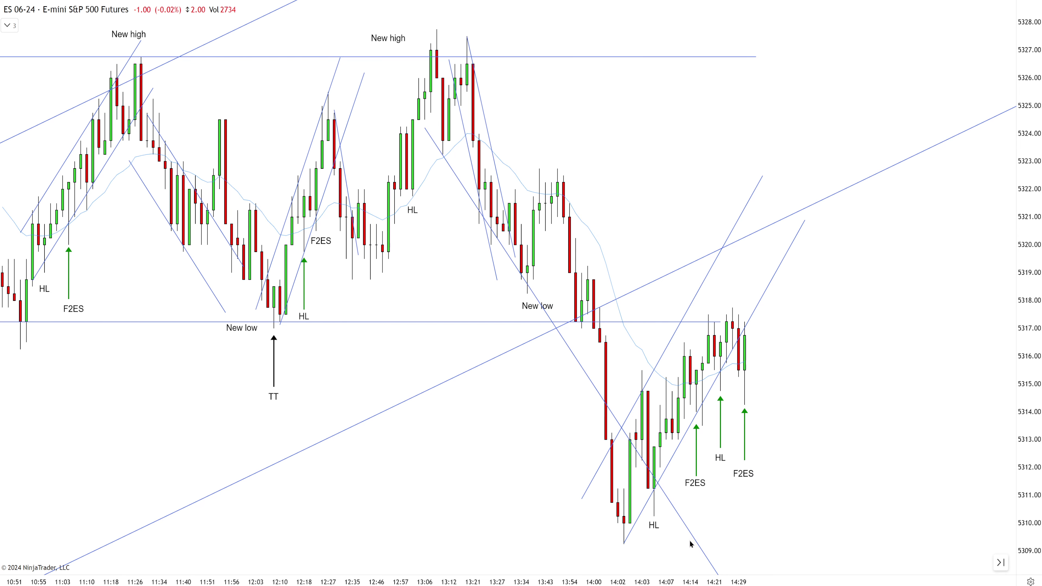
click(692, 539)
key(Delete)
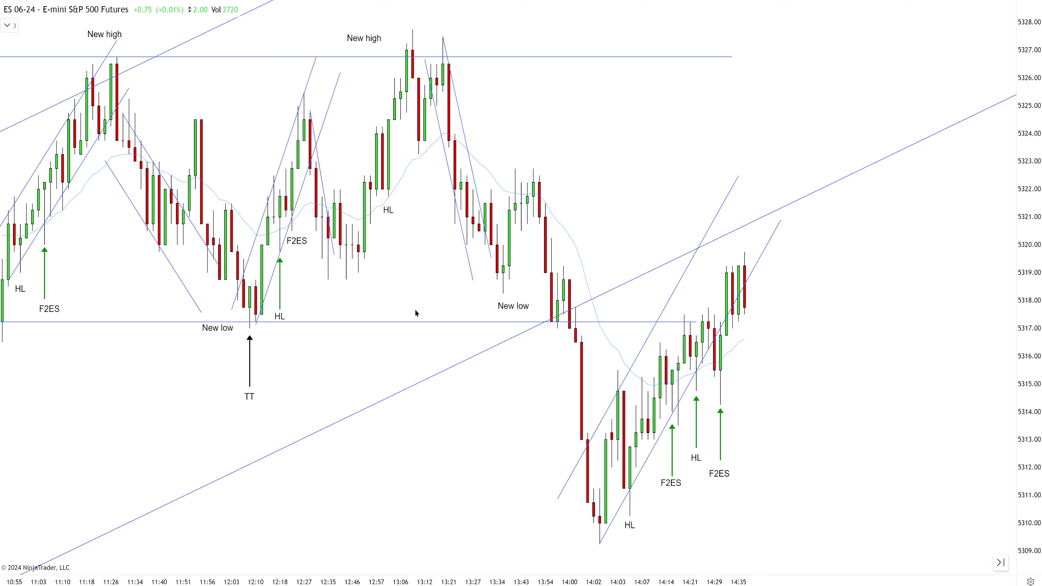
Stretch the 5317 horizontal line farther right and delete both old rising channel lines.
drag(696, 322, 926, 326)
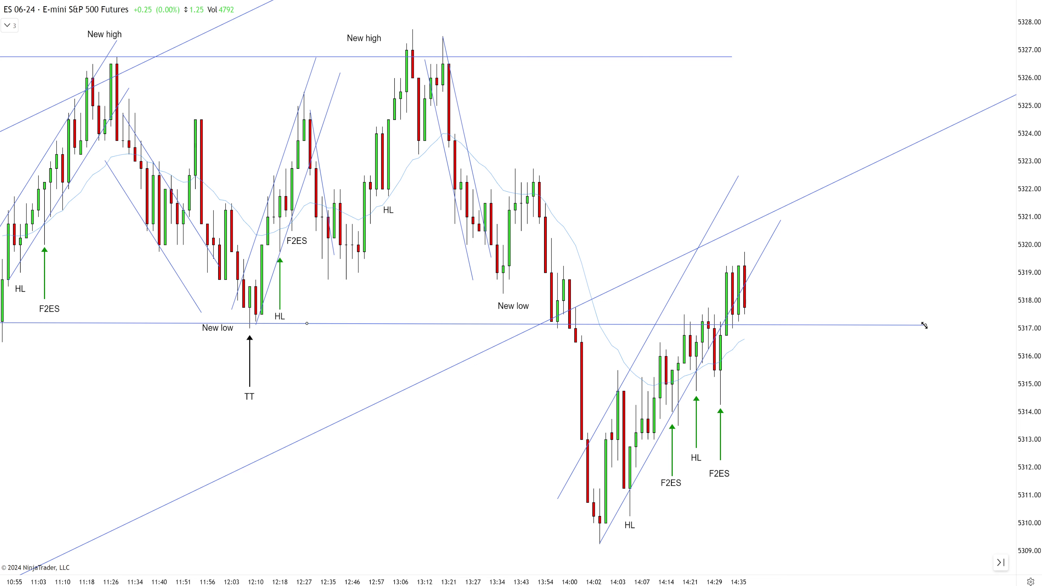
click(878, 390)
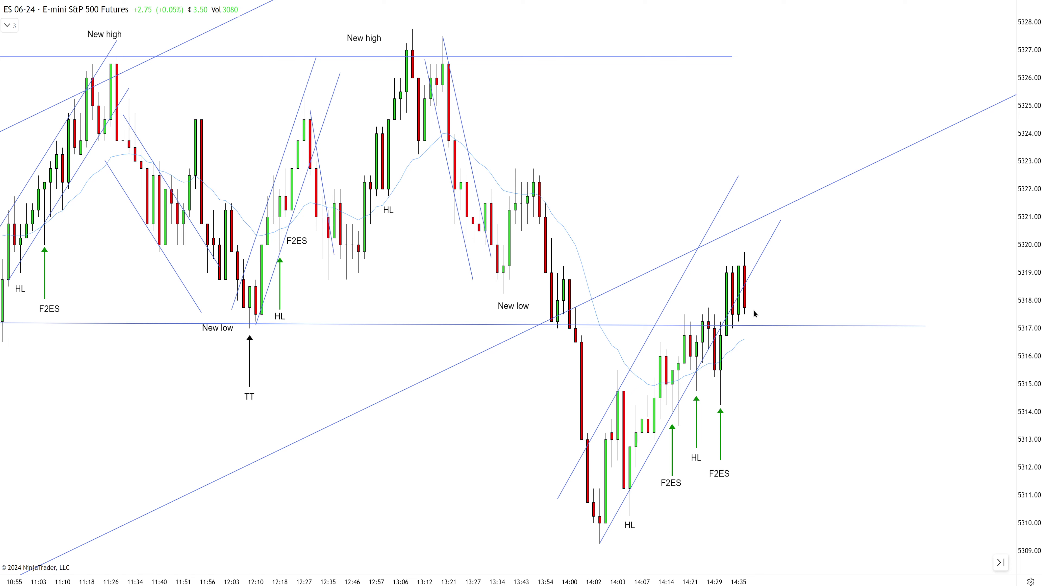
click(757, 262)
key(Delete)
click(712, 221)
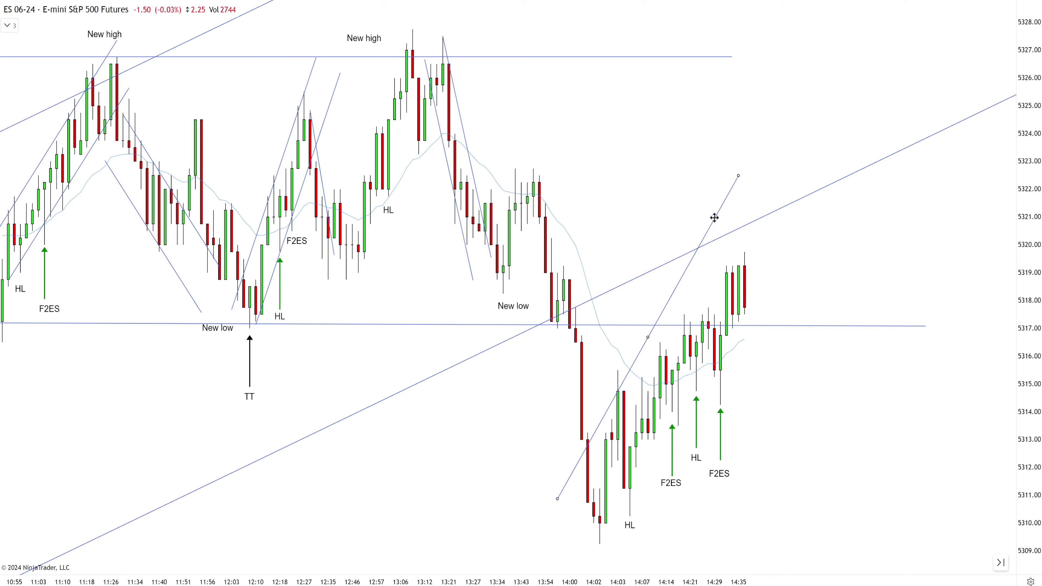
key(Delete)
Draw a new rising channel from the 14:02 low with a parallel upper line.
mouse_move(600, 546)
mouse_down()
mouse_move(860, 148)
mouse_move(911, 112)
mouse_move(907, 103)
mouse_up()
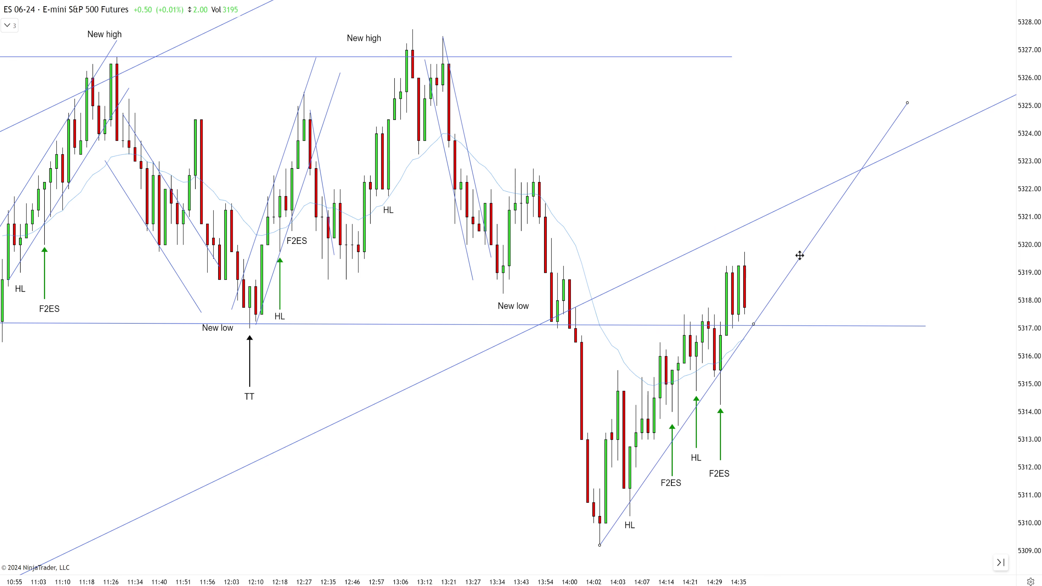
drag(788, 270, 737, 208)
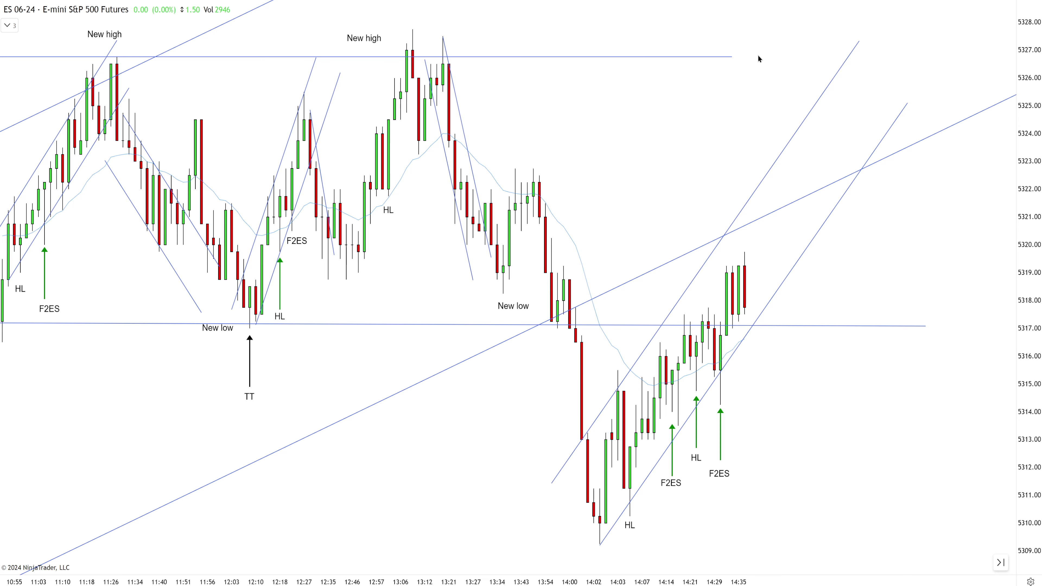
click(817, 253)
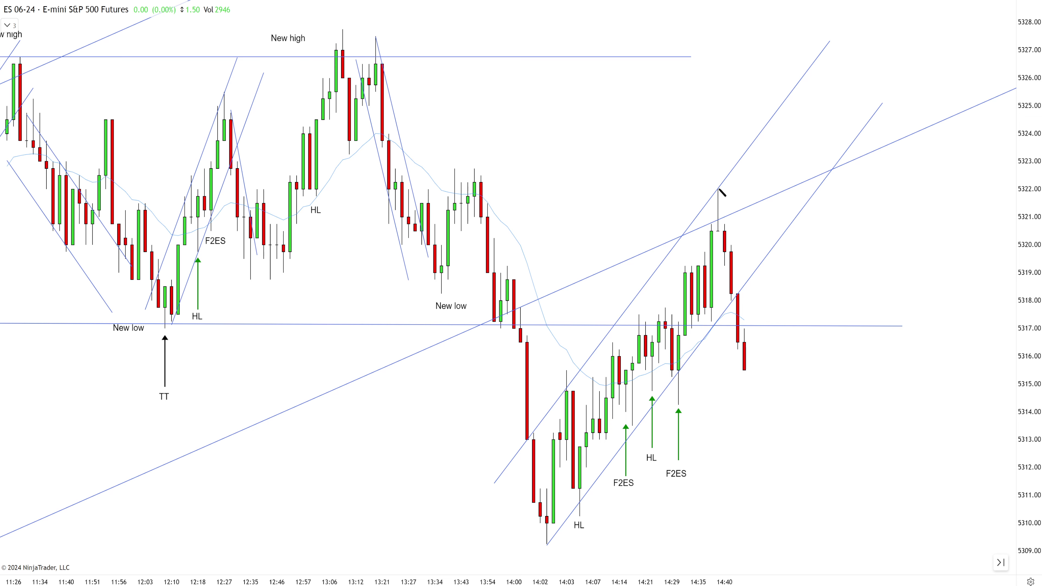
Draw a down channel from the 14:40 high plus range-top and range-bottom horizontal lines.
drag(718, 188, 764, 385)
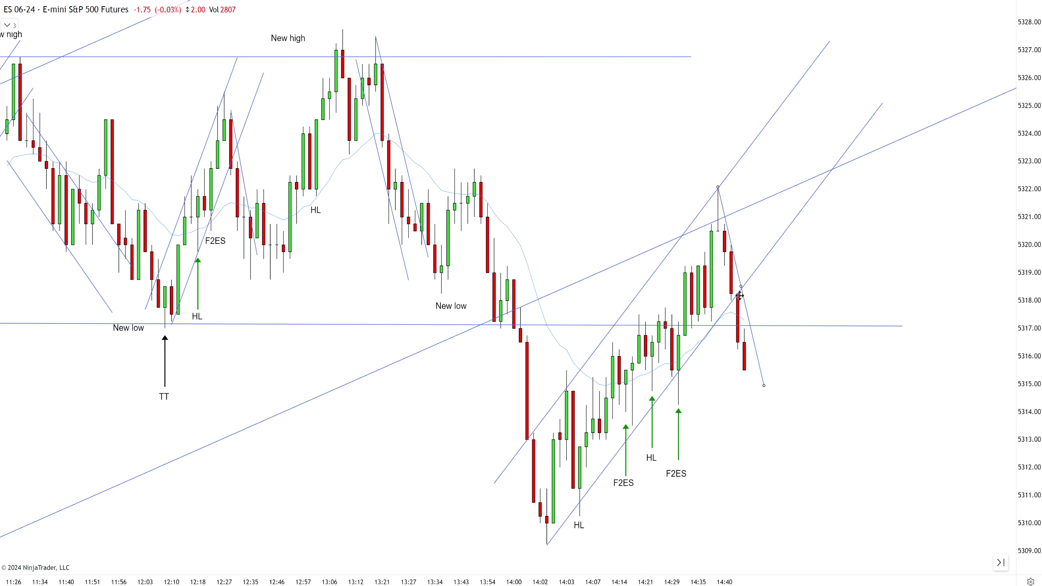
drag(739, 295, 728, 303)
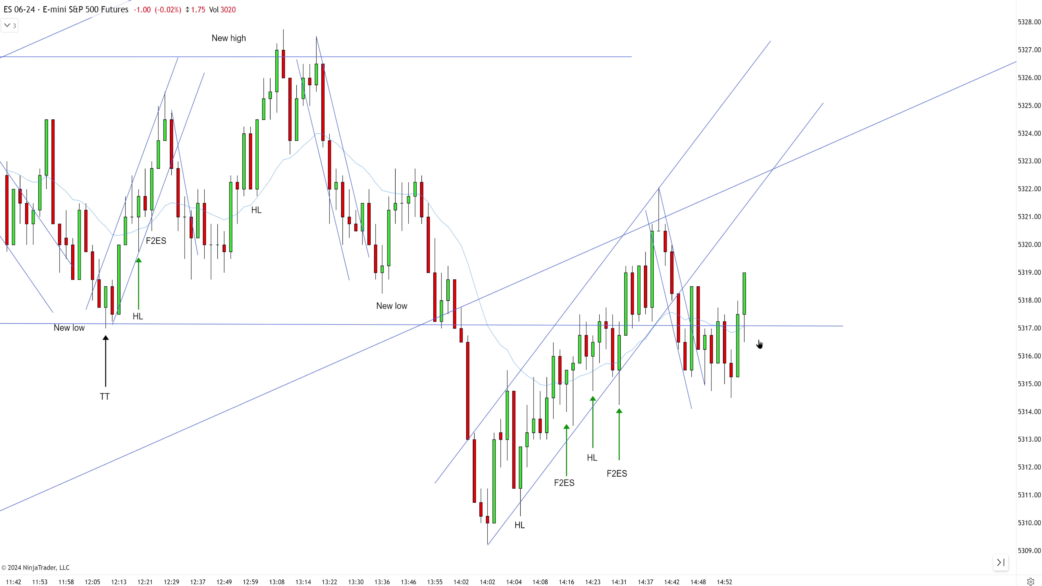
drag(684, 372, 770, 373)
drag(678, 308, 758, 309)
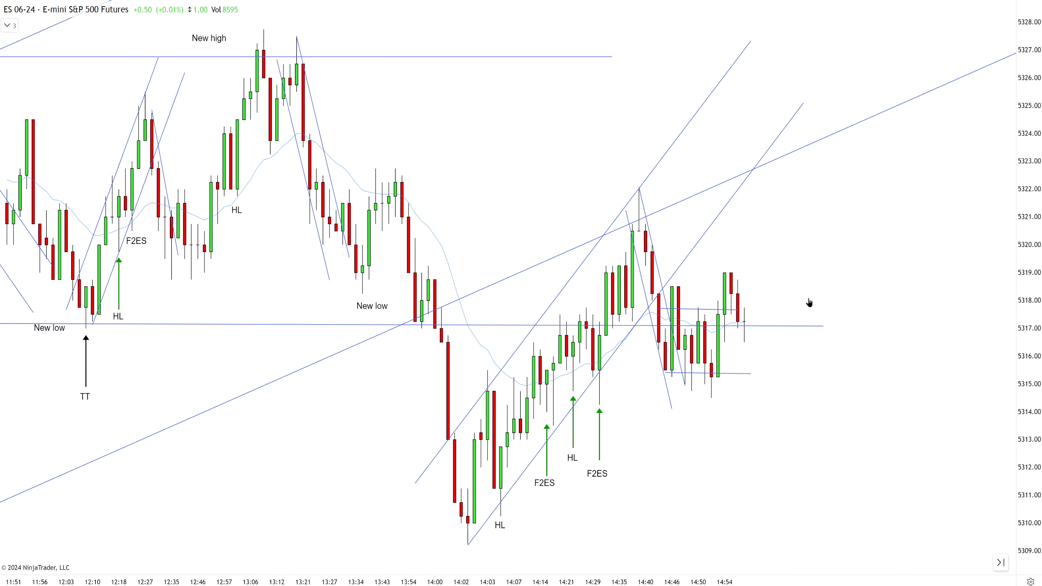
Add black arrows, copy New low and HL labels under the dips, and draw an up-arrow above HL.
mouse_move(705, 300)
mouse_down()
mouse_move(718, 258)
mouse_move(757, 287)
mouse_up()
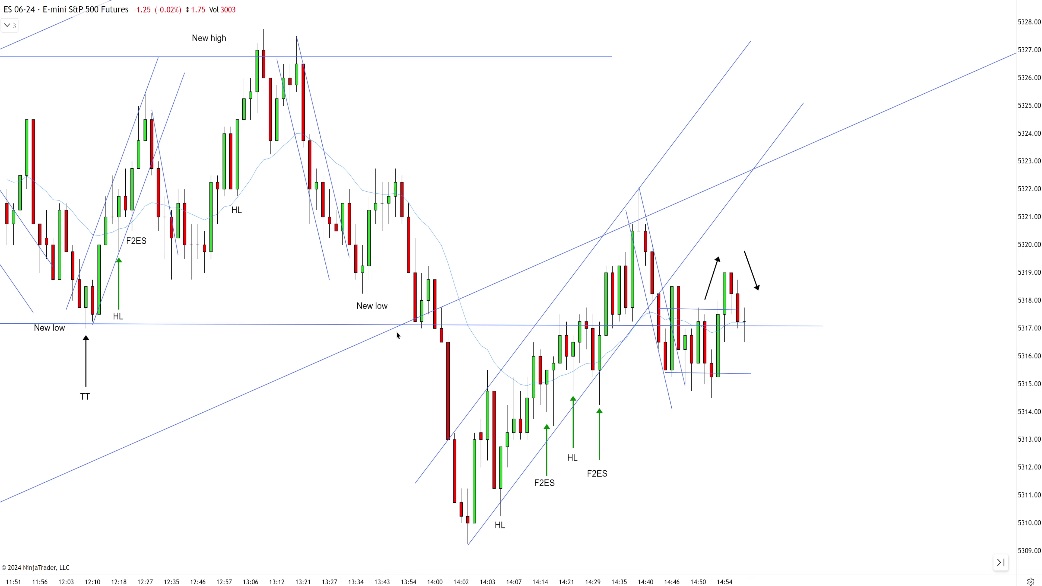
drag(381, 308, 697, 401)
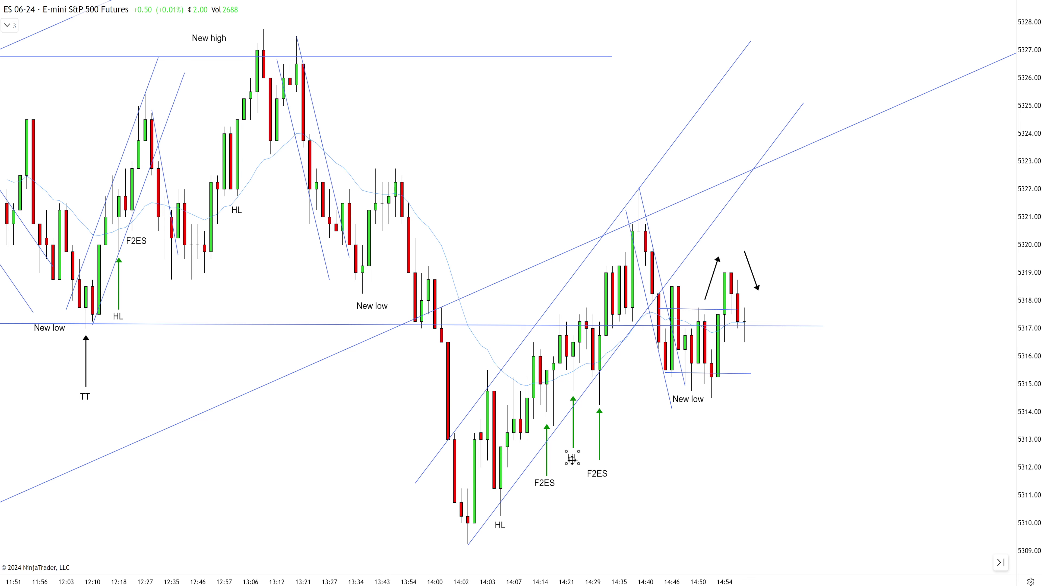
drag(572, 462, 731, 395)
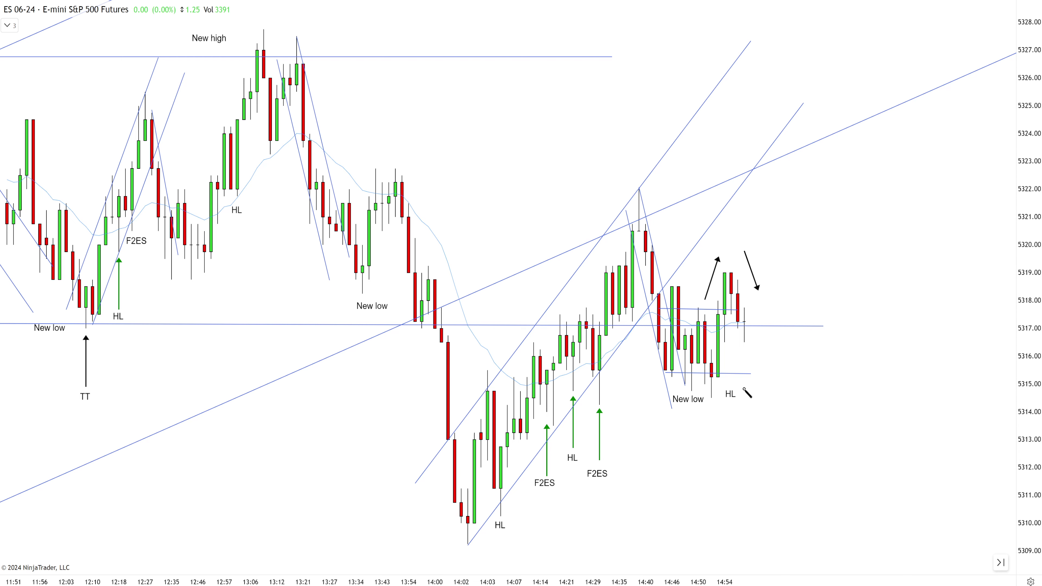
drag(744, 388, 744, 350)
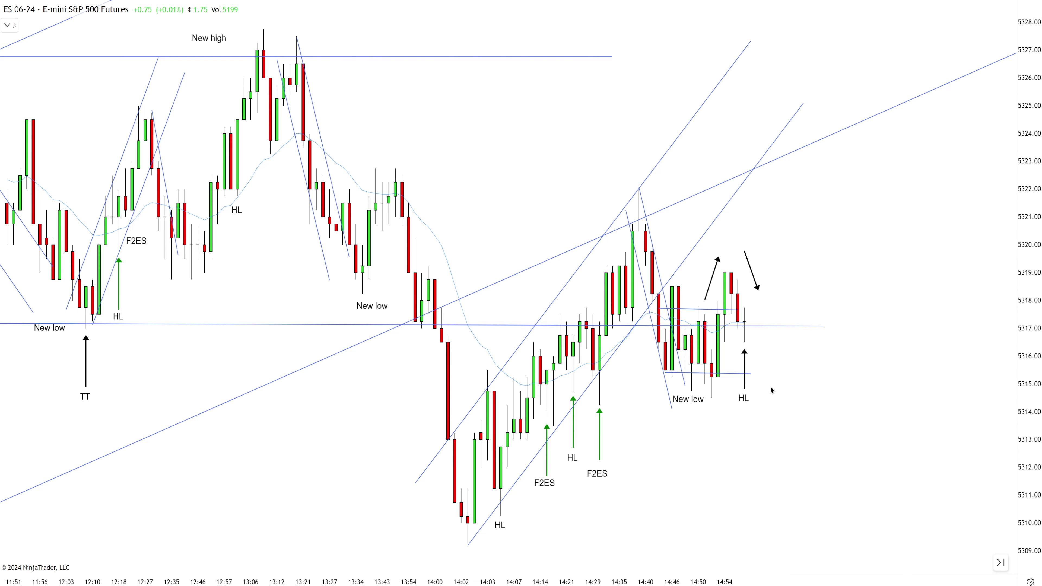
click(746, 328)
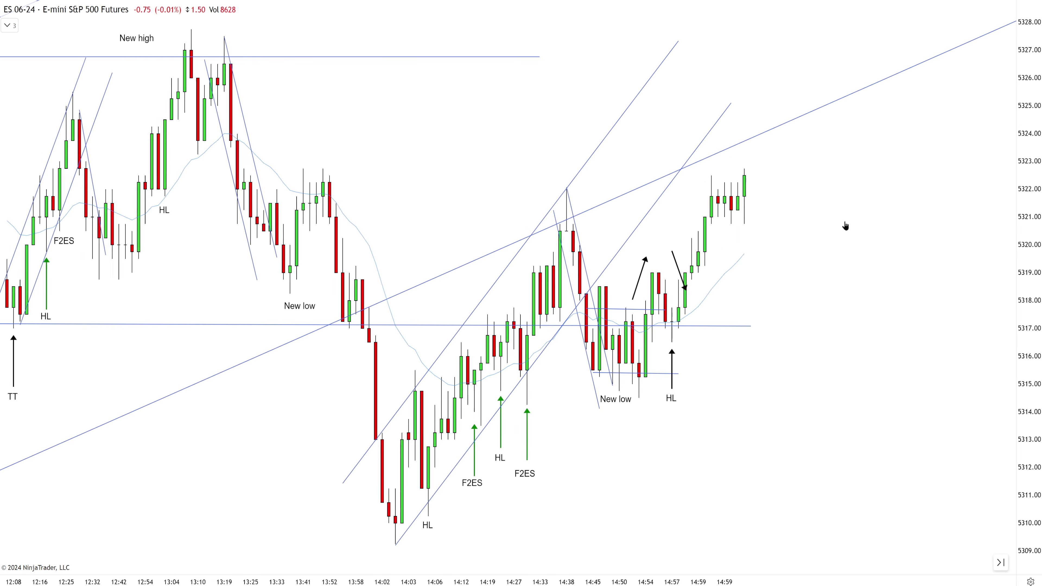
Scroll and compress the ES 06-24 bars to show the prior evening through past 15:00.
scroll(581, 433, up, 4)
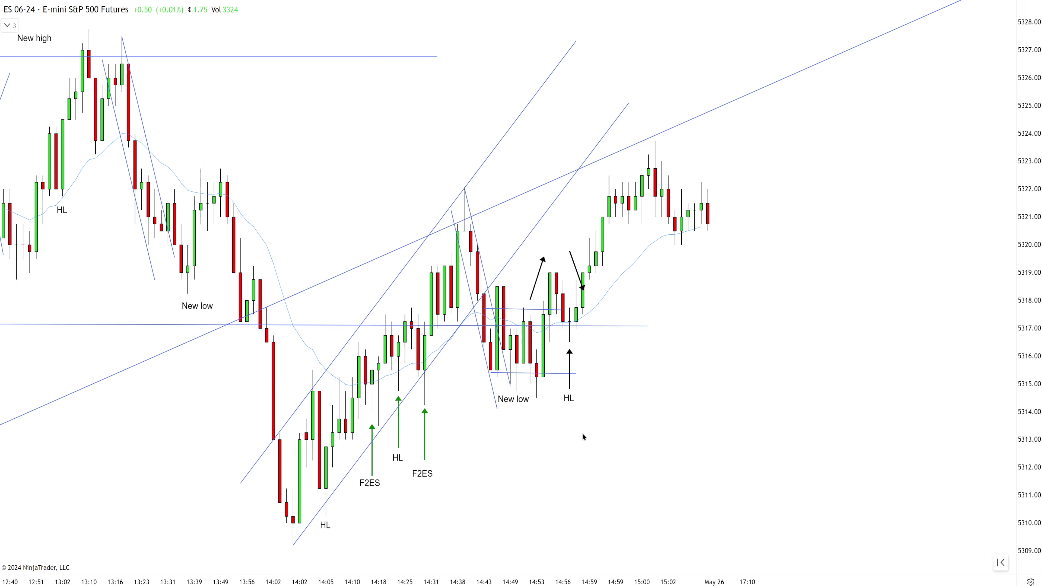
scroll(711, 426, up, 5)
scroll(694, 389, down, 3)
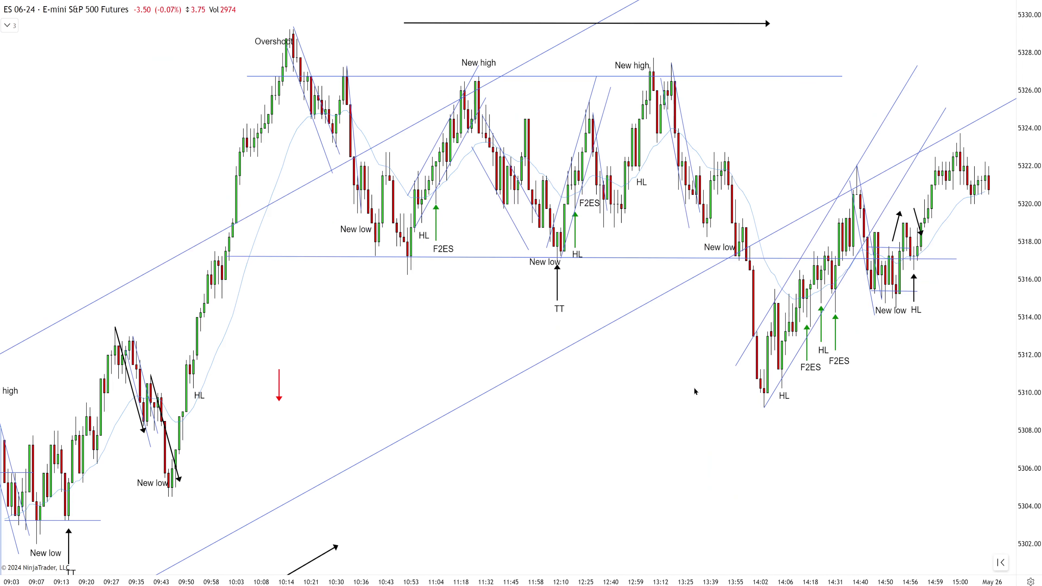
scroll(656, 386, down, 3)
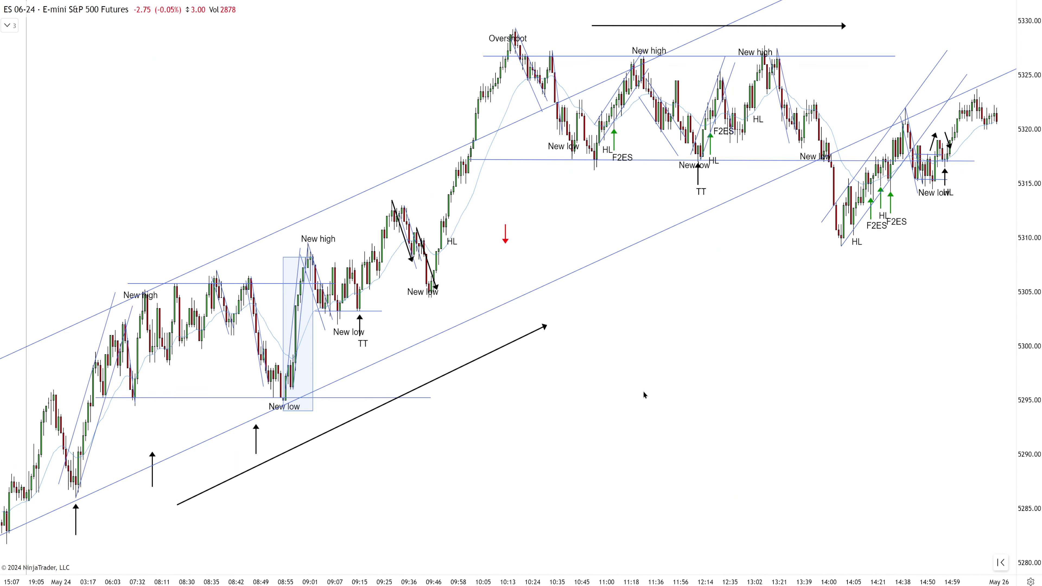